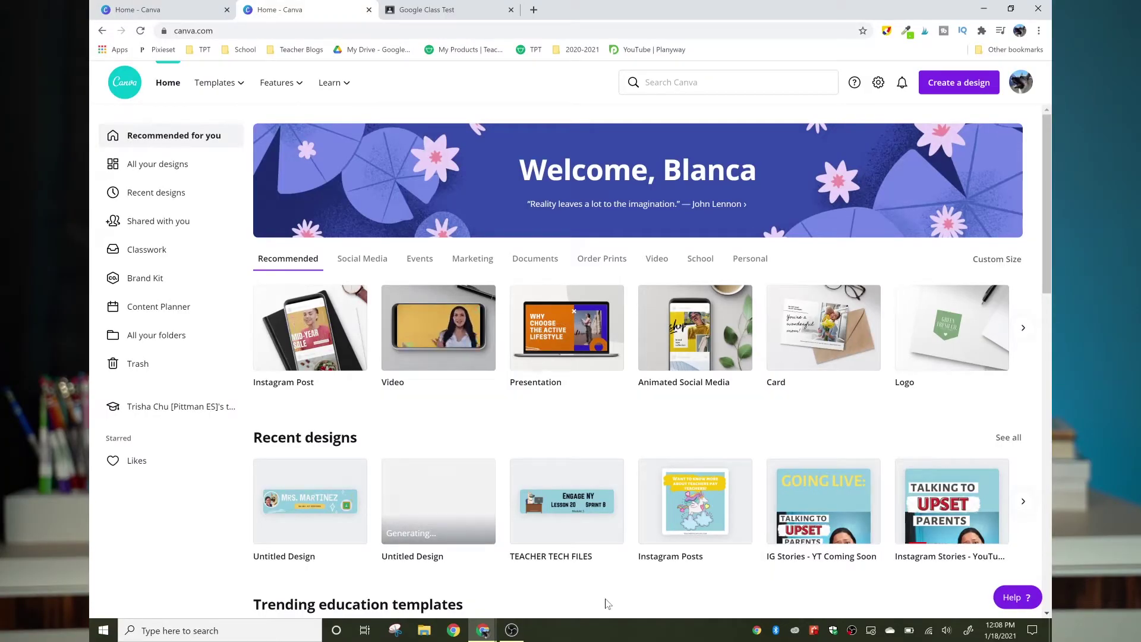
- Search 'animated' and start a blank Animated Social Media (1080 × 1080 px) design
{"action": "left_click", "coordinate": [683, 82]}
{"action": "type", "text": "animated"}
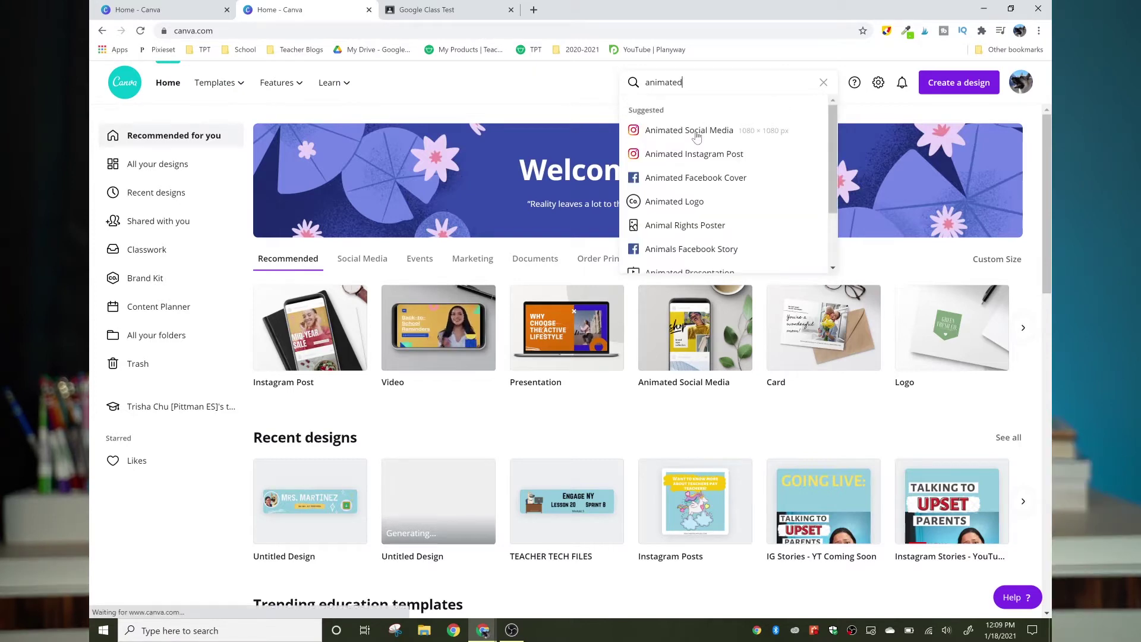
{"action": "left_click", "coordinate": [705, 127]}
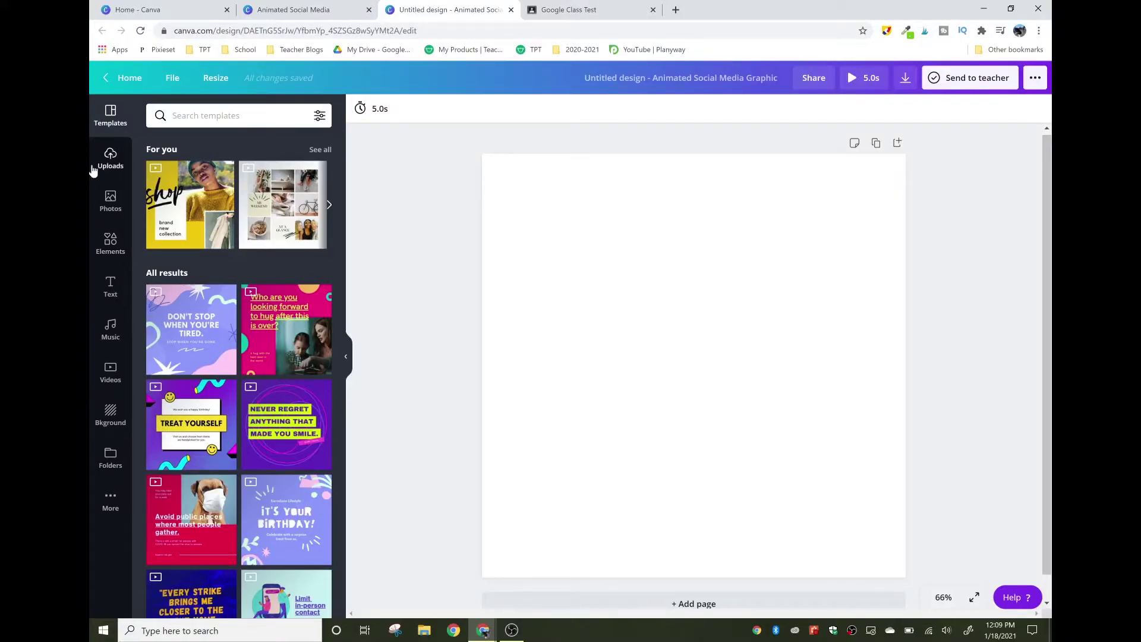
- Open the Resize options and switch the custom size units to inches
{"action": "left_click", "coordinate": [217, 80]}
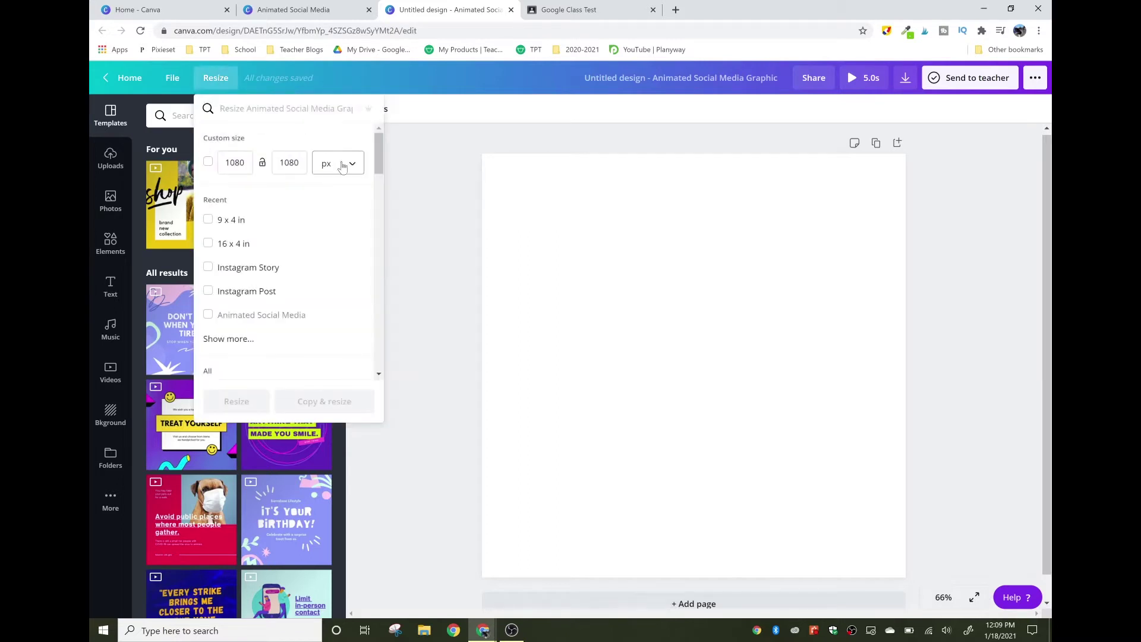
{"action": "left_click", "coordinate": [327, 187]}
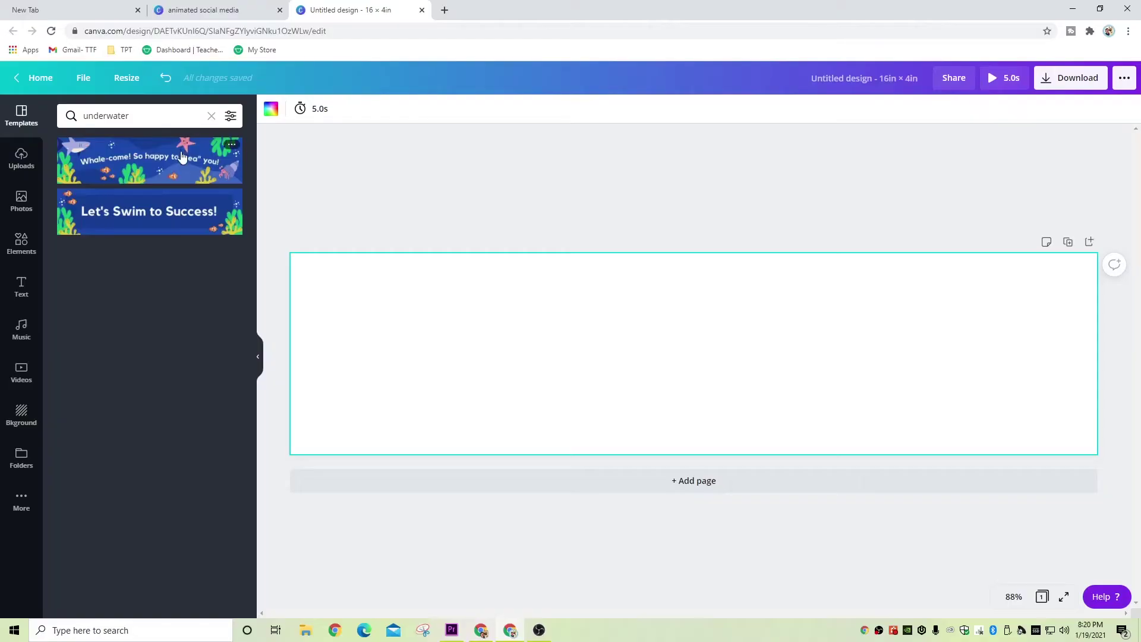
- Apply the 'Whale-come! So happy to "sea" you!' underwater template to the blank banner
{"action": "left_click", "coordinate": [181, 167]}
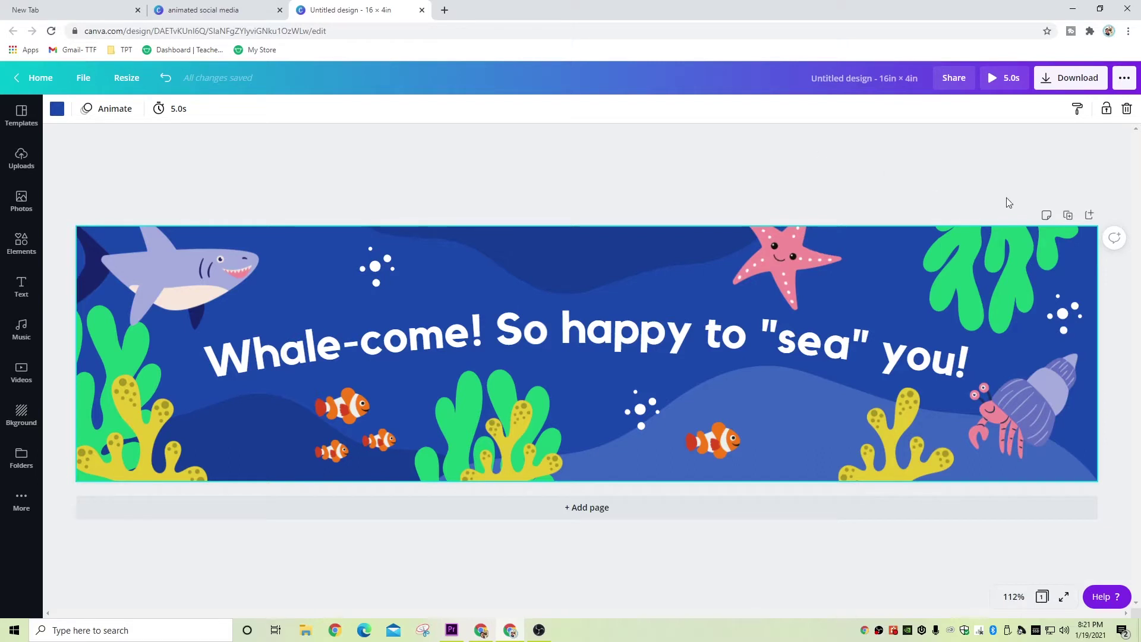
- Duplicate the banner into Page 2 and nudge its shark and two clownfish slightly right
{"action": "left_click", "coordinate": [1069, 216]}
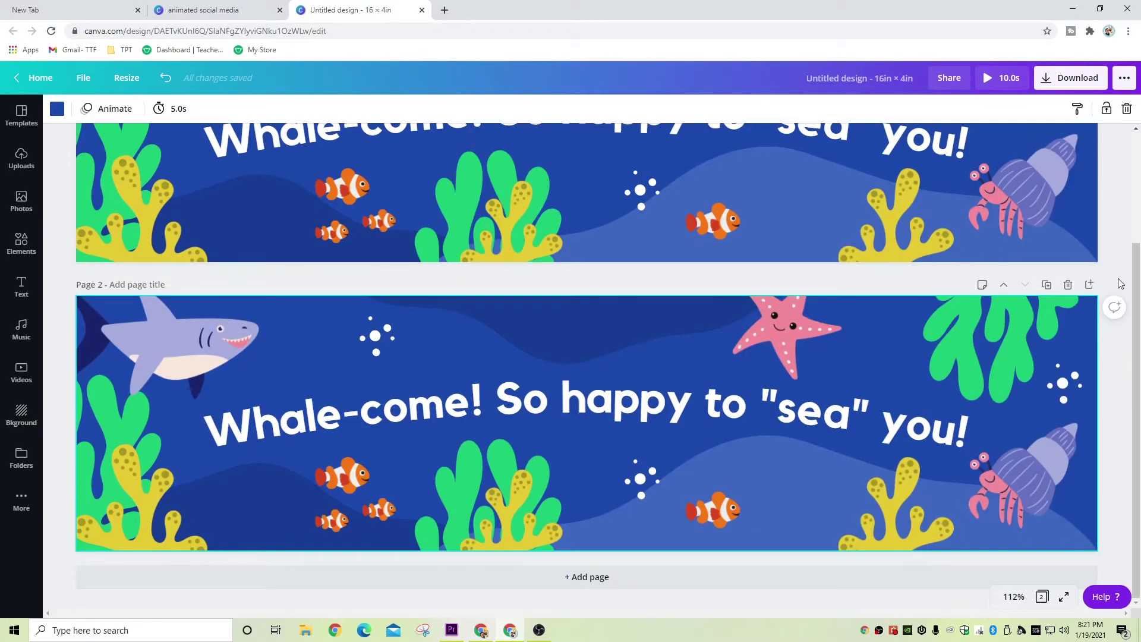
{"action": "left_click", "coordinate": [178, 351]}
{"action": "key", "text": "shift+Right"}
{"action": "key", "text": "shift+Right"}
{"action": "key", "text": "shift+Right"}
{"action": "key", "text": "shift+Right"}
{"action": "key", "text": "shift+Right"}
{"action": "key", "text": "shift+Right"}
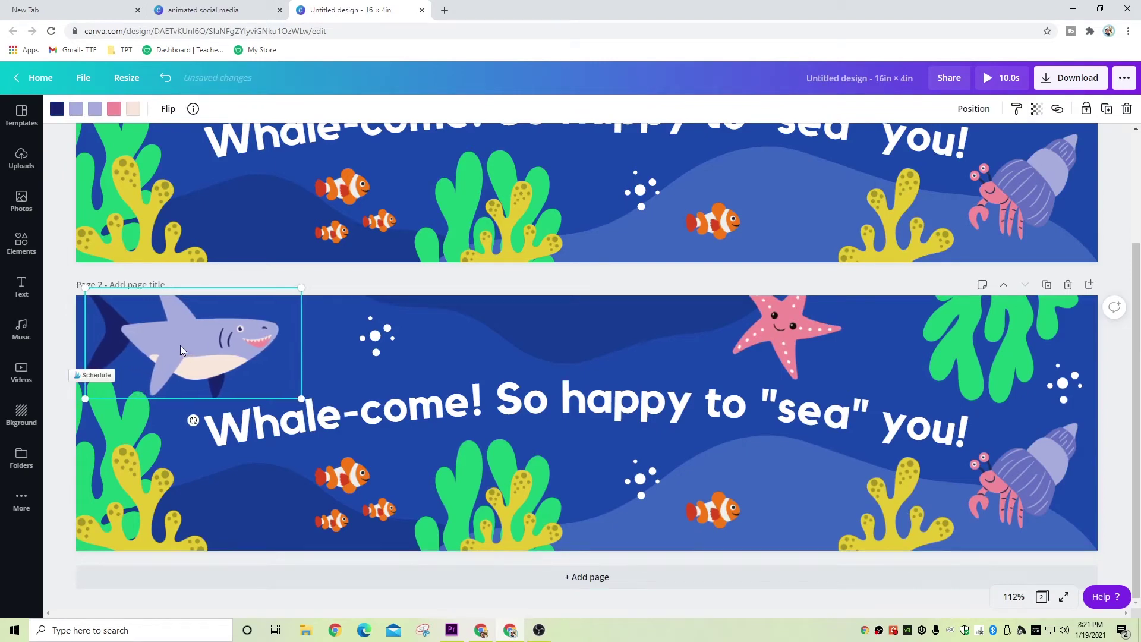
{"action": "left_click", "coordinate": [340, 485]}
{"action": "left_click_drag", "start_coordinate": [339, 483], "coordinate": [365, 482]}
{"action": "left_click", "coordinate": [382, 508]}
{"action": "left_click_drag", "start_coordinate": [334, 521], "coordinate": [346, 521]}
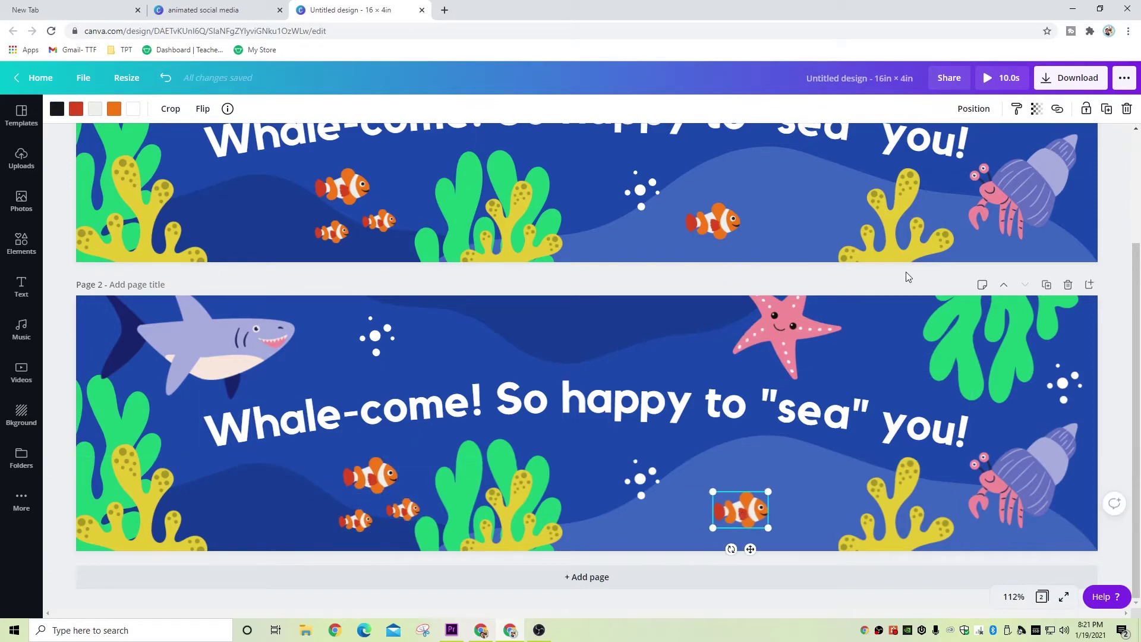
- Create Page 3 with the shark and three clownfish shifted further right, then add Page 4
{"action": "left_click", "coordinate": [1047, 287]}
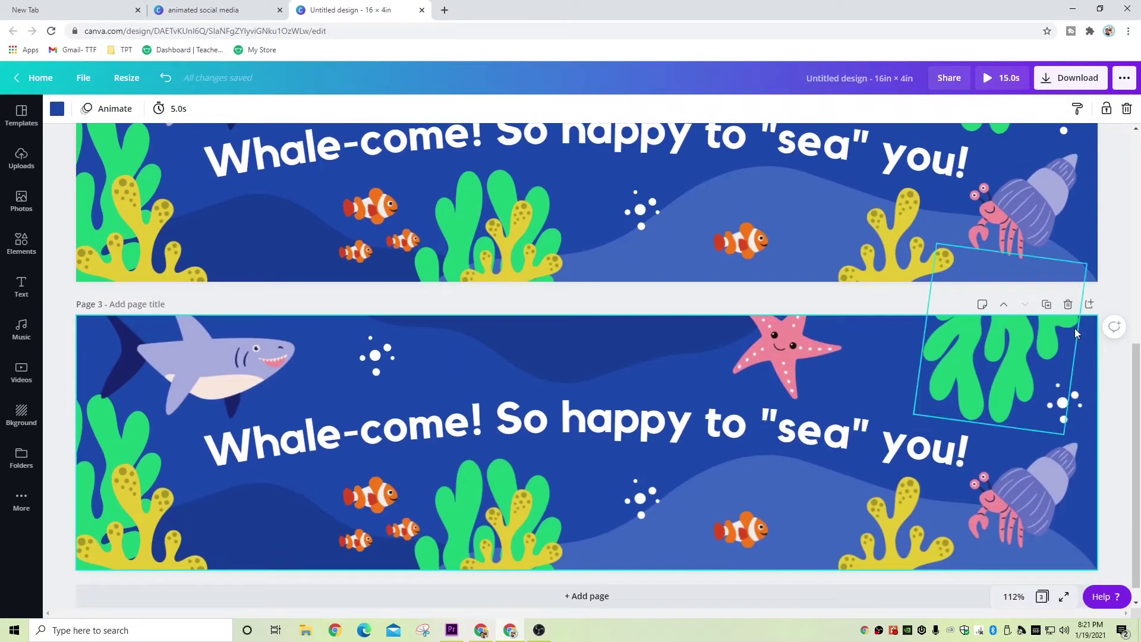
{"action": "left_click_drag", "start_coordinate": [209, 363], "coordinate": [237, 363]}
{"action": "left_click_drag", "start_coordinate": [369, 494], "coordinate": [397, 494]}
{"action": "left_click_drag", "start_coordinate": [356, 539], "coordinate": [379, 539]}
{"action": "left_click_drag", "start_coordinate": [740, 529], "coordinate": [766, 529]}
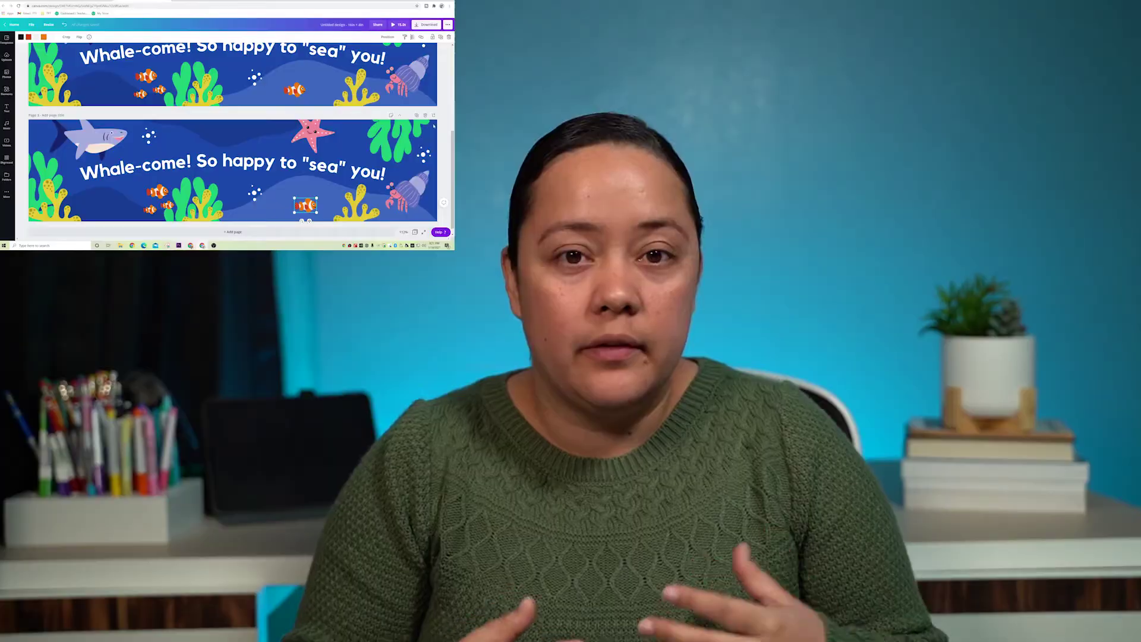
{"action": "left_click", "coordinate": [417, 115]}
- Shift the shark and clownfish right on Page 4, then on a new Page 5
{"action": "left_click_drag", "start_coordinate": [96, 140], "coordinate": [113, 143]}
{"action": "left_click", "coordinate": [157, 199]}
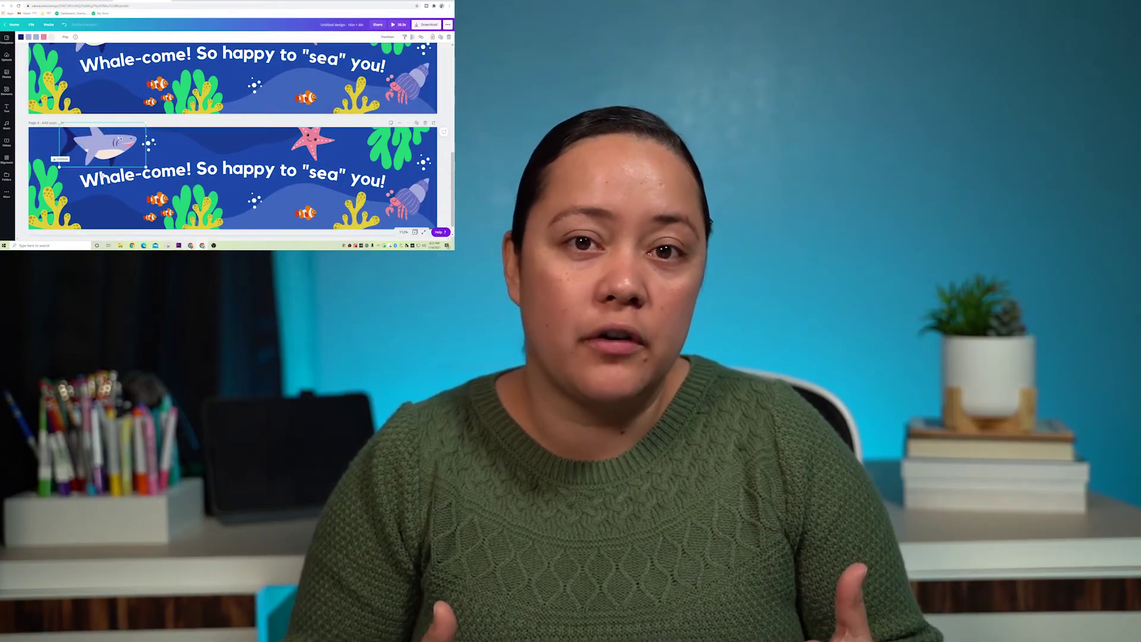
{"action": "mouse_move", "coordinate": [157, 200]}
{"action": "left_mouse_down"}
{"action": "mouse_move", "coordinate": [177, 213]}
{"action": "mouse_move", "coordinate": [159, 217]}
{"action": "left_mouse_up"}
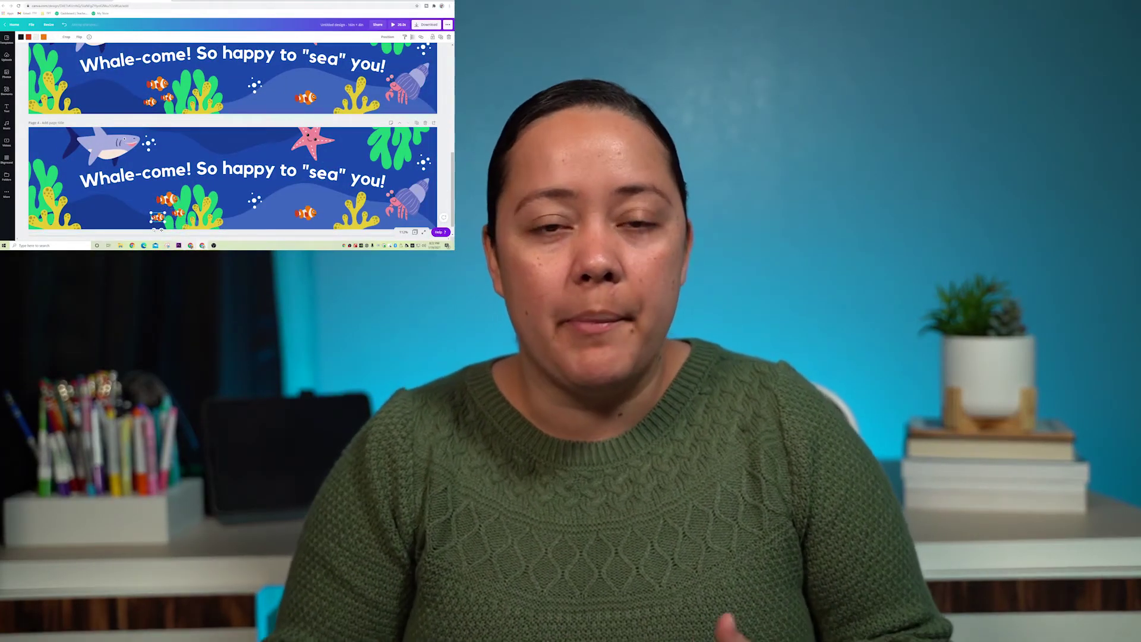
{"action": "left_click_drag", "start_coordinate": [305, 213], "coordinate": [310, 212]}
{"action": "left_click", "coordinate": [417, 122]}
{"action": "left_click_drag", "start_coordinate": [113, 128], "coordinate": [119, 127]}
{"action": "left_click_drag", "start_coordinate": [310, 198], "coordinate": [317, 197]}
{"action": "left_click_drag", "start_coordinate": [168, 184], "coordinate": [168, 208]}
{"action": "left_click", "coordinate": [158, 202]}
{"action": "left_click_drag", "start_coordinate": [317, 198], "coordinate": [331, 198]}
- Add Pages 6 through 8, moving the shark and clownfish further right on each
{"action": "left_click", "coordinate": [416, 107]}
{"action": "left_click_drag", "start_coordinate": [119, 127], "coordinate": [128, 127]}
{"action": "mouse_move", "coordinate": [178, 188]}
{"action": "left_mouse_down"}
{"action": "mouse_move", "coordinate": [192, 189]}
{"action": "mouse_move", "coordinate": [182, 208]}
{"action": "left_mouse_up"}
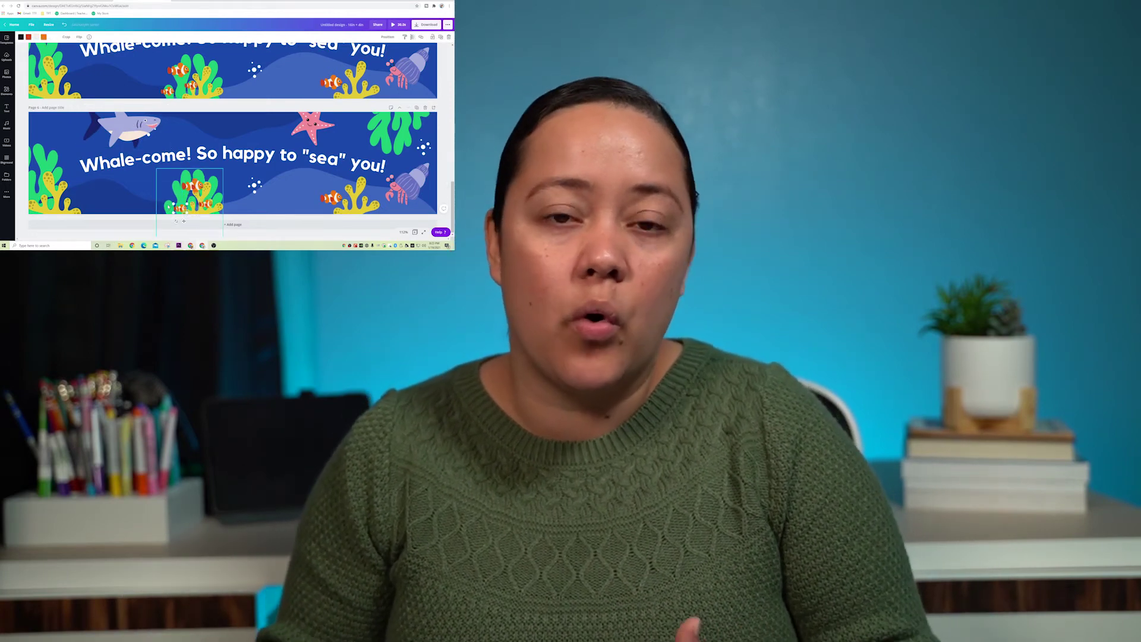
{"action": "left_click", "coordinate": [331, 198]}
{"action": "left_click_drag", "start_coordinate": [331, 198], "coordinate": [344, 198]}
{"action": "left_click", "coordinate": [417, 107]}
{"action": "left_click_drag", "start_coordinate": [128, 127], "coordinate": [140, 127]}
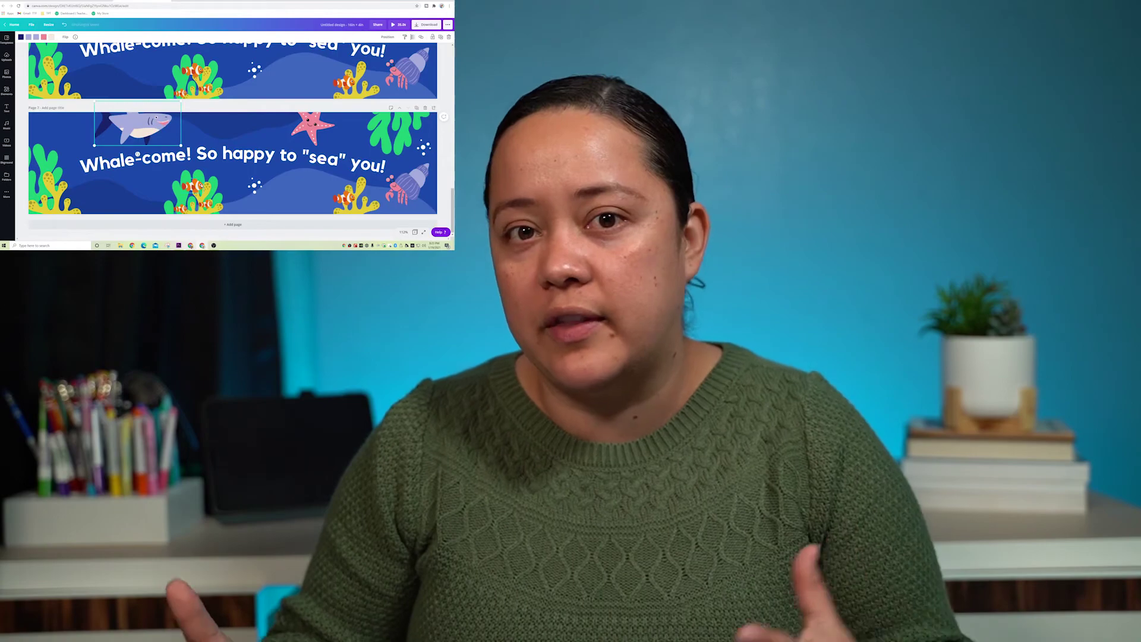
{"action": "left_click", "coordinate": [202, 189]}
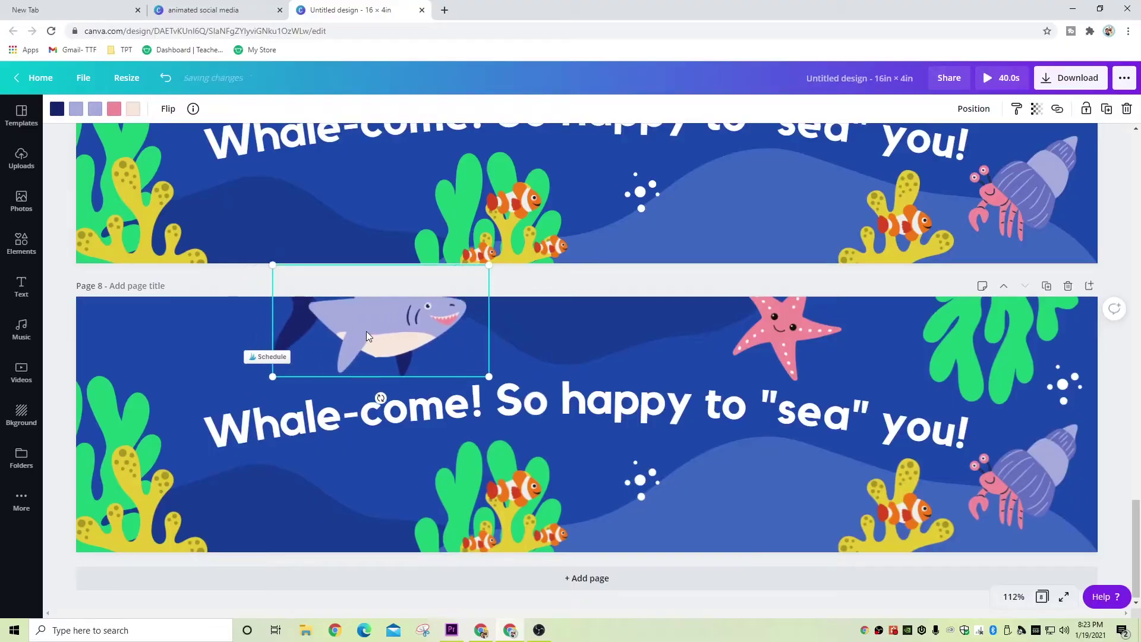
{"action": "left_click", "coordinate": [527, 486]}
{"action": "left_click_drag", "start_coordinate": [474, 535], "coordinate": [510, 540]}
- Add Page 9 with its shark, clownfish and small fish moved slightly right
{"action": "left_click", "coordinate": [904, 508]}
{"action": "left_click_drag", "start_coordinate": [904, 509], "coordinate": [945, 510]}
{"action": "left_click", "coordinate": [1046, 286]}
{"action": "left_click_drag", "start_coordinate": [380, 332], "coordinate": [416, 333]}
{"action": "left_click_drag", "start_coordinate": [529, 474], "coordinate": [561, 473]}
{"action": "left_click_drag", "start_coordinate": [513, 551], "coordinate": [545, 552]}
{"action": "left_click", "coordinate": [941, 510]}
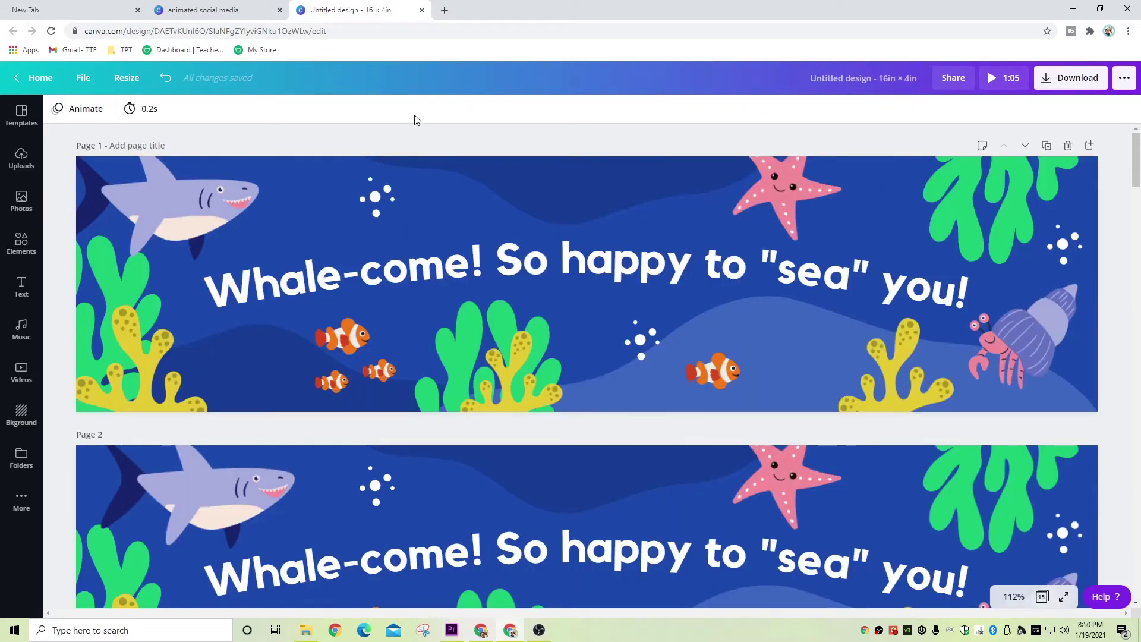
- Set Pages 1 through 4 to a 0.2-second duration each
{"action": "left_click", "coordinate": [149, 110]}
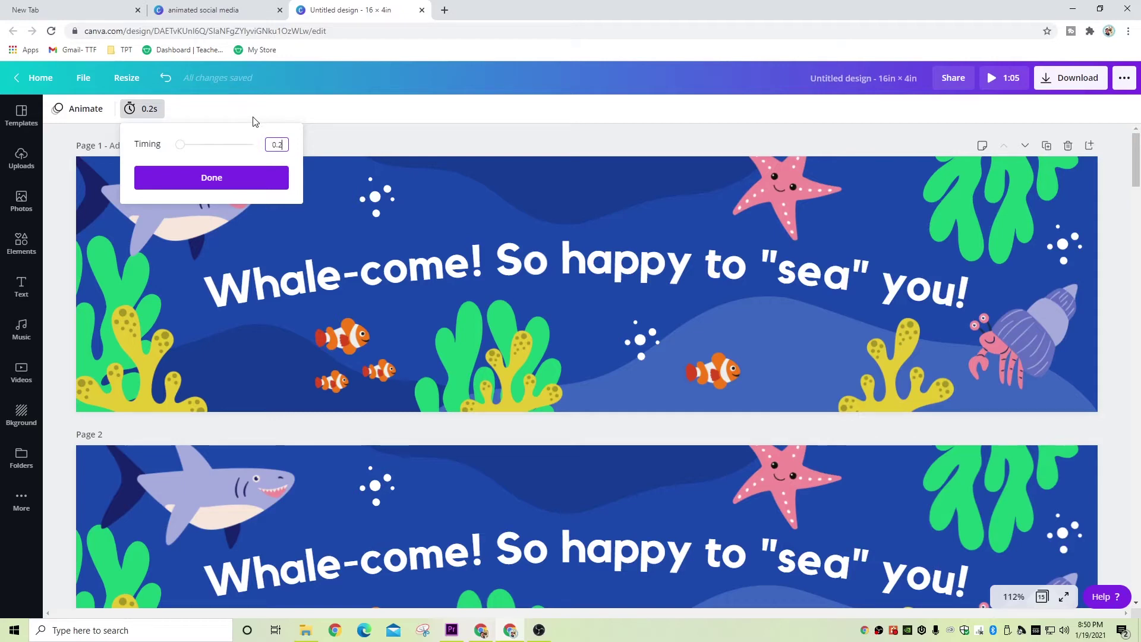
{"action": "left_click", "coordinate": [248, 176]}
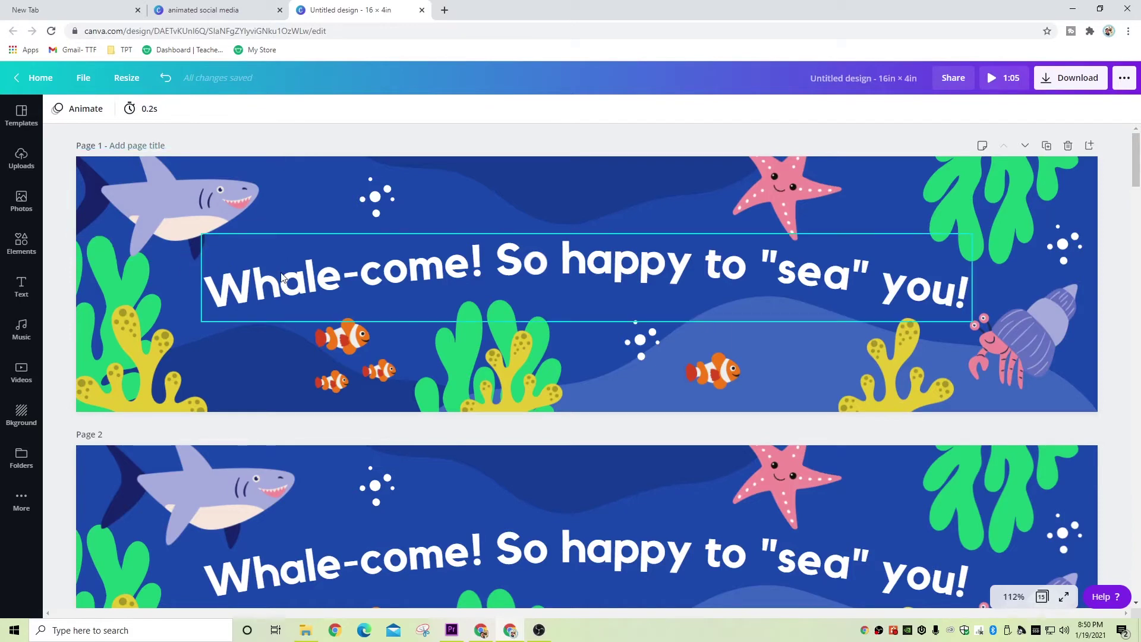
{"action": "scroll", "coordinate": [280, 272], "scroll_direction": "down", "scroll_amount": 1}
{"action": "scroll", "coordinate": [280, 277], "scroll_direction": "down", "scroll_amount": 2}
{"action": "left_click", "coordinate": [149, 108]}
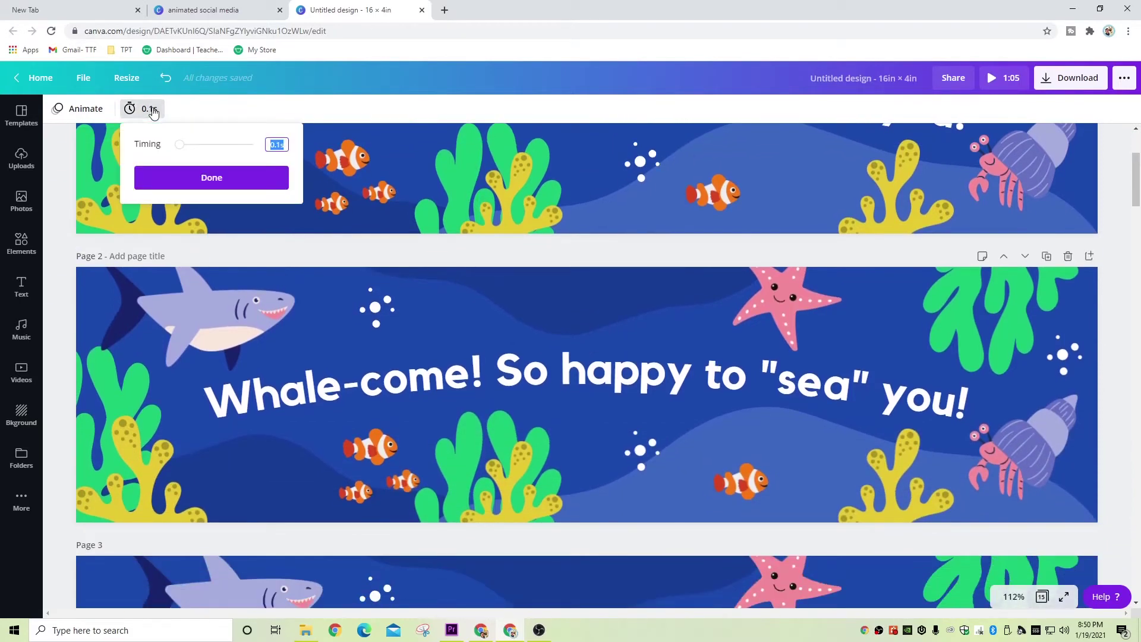
{"action": "scroll", "coordinate": [379, 288], "scroll_direction": "down", "scroll_amount": 5}
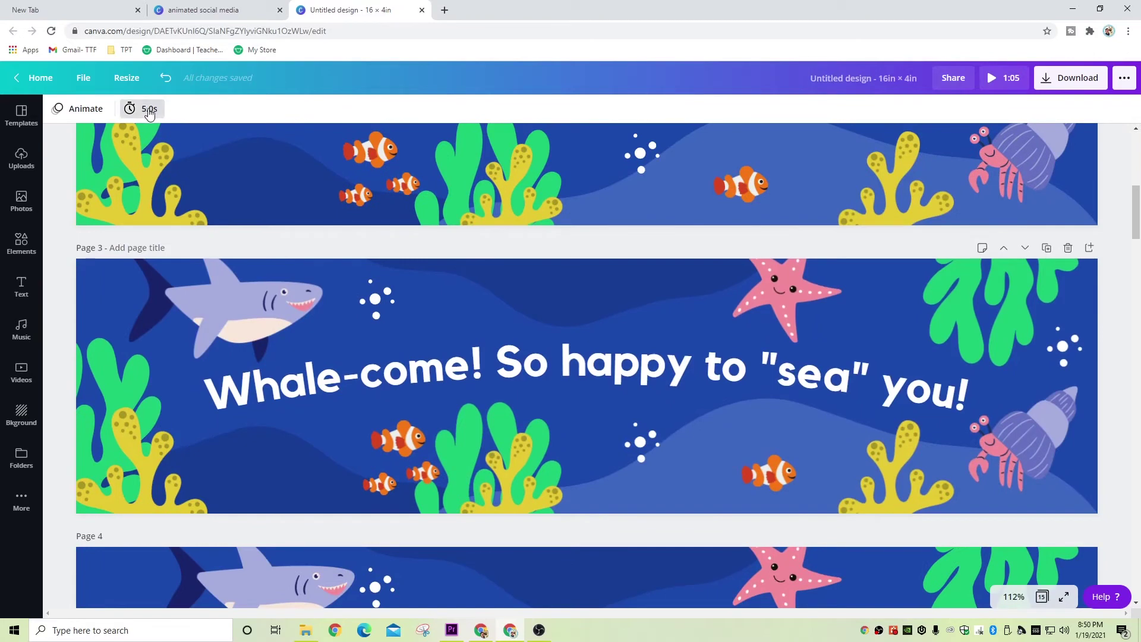
{"action": "left_click", "coordinate": [149, 110]}
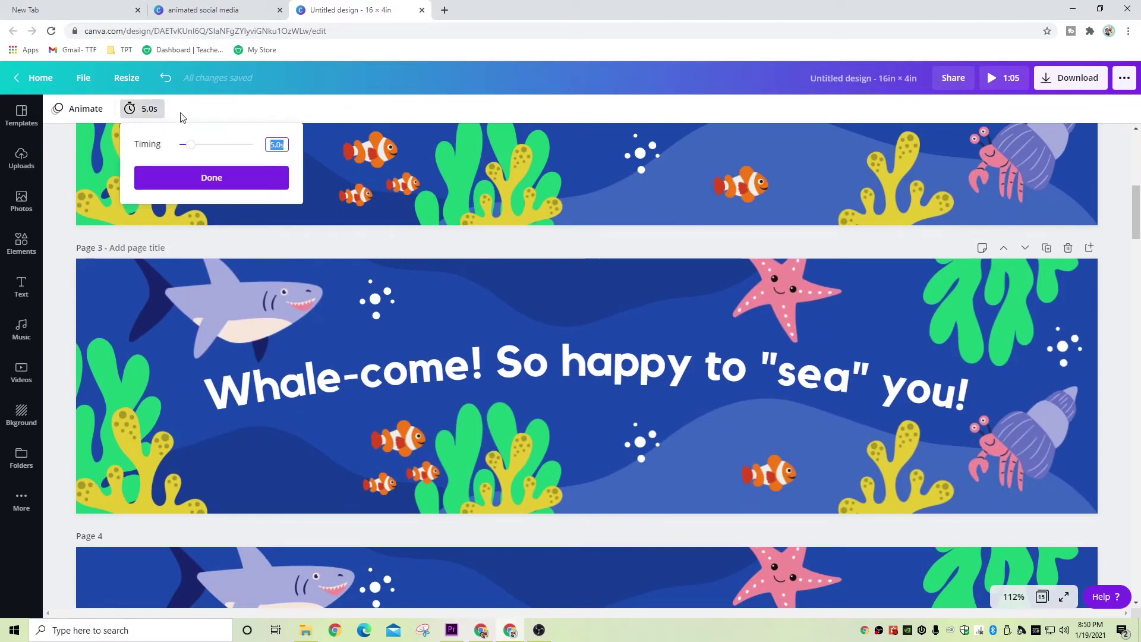
{"action": "left_click", "coordinate": [315, 312]}
{"action": "scroll", "coordinate": [315, 312], "scroll_direction": "down", "scroll_amount": 4}
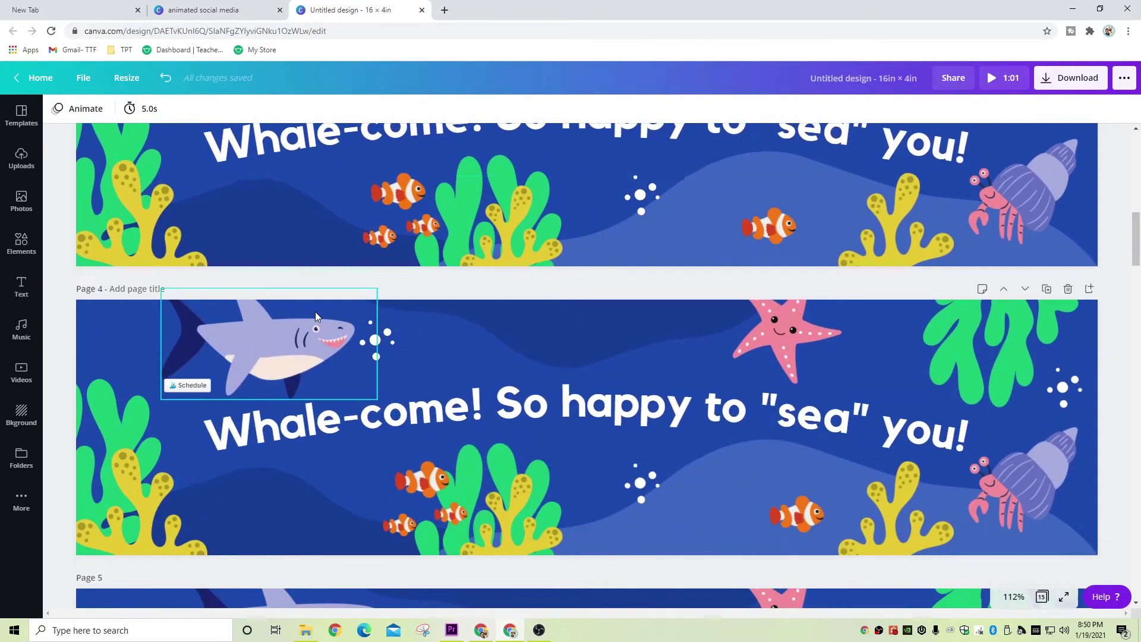
{"action": "left_click", "coordinate": [148, 110]}
{"action": "type", "text": "0.2"}
{"action": "left_click", "coordinate": [218, 175]}
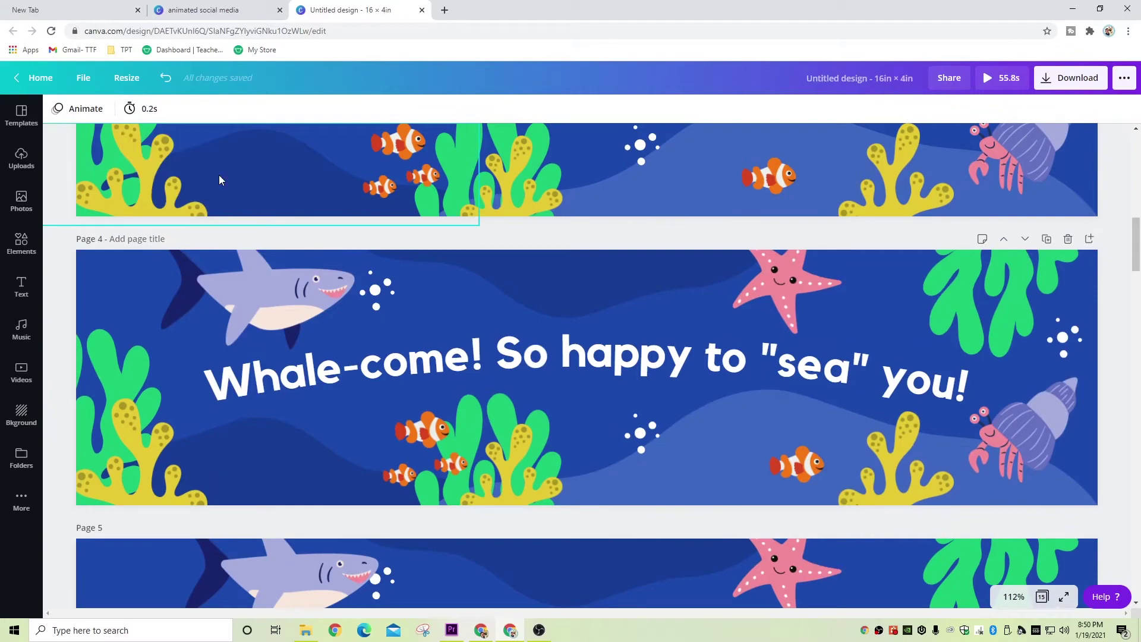
- Set the next four pages to 0.2 seconds each
{"action": "scroll", "coordinate": [281, 224], "scroll_direction": "down", "scroll_amount": 5}
{"action": "scroll", "coordinate": [281, 224], "scroll_direction": "down", "scroll_amount": 5}
{"action": "left_click", "coordinate": [148, 110]}
{"action": "type", "text": "0.2"}
{"action": "left_click", "coordinate": [280, 180]}
{"action": "scroll", "coordinate": [280, 179], "scroll_direction": "down", "scroll_amount": 5}
{"action": "left_click", "coordinate": [148, 109]}
{"action": "type", "text": "0.2"}
{"action": "scroll", "coordinate": [234, 181], "scroll_direction": "down", "scroll_amount": 5}
{"action": "scroll", "coordinate": [233, 181], "scroll_direction": "down", "scroll_amount": 5}
{"action": "left_click", "coordinate": [149, 109]}
{"action": "type", "text": "0.2"}
{"action": "scroll", "coordinate": [247, 192], "scroll_direction": "down", "scroll_amount": 5}
{"action": "left_click", "coordinate": [149, 109]}
{"action": "type", "text": "0.2"}
{"action": "scroll", "coordinate": [275, 247], "scroll_direction": "down", "scroll_amount": 5}
- Set the remaining pages, through the last one, to 0.2 seconds each
{"action": "left_click", "coordinate": [148, 110]}
{"action": "type", "text": "0.2"}
{"action": "scroll", "coordinate": [285, 232], "scroll_direction": "down", "scroll_amount": 5}
{"action": "left_click", "coordinate": [149, 110]}
{"action": "type", "text": "0.2"}
{"action": "scroll", "coordinate": [268, 237], "scroll_direction": "down", "scroll_amount": 5}
{"action": "left_click", "coordinate": [148, 109]}
{"action": "type", "text": "0.2"}
{"action": "scroll", "coordinate": [245, 282], "scroll_direction": "down", "scroll_amount": 5}
{"action": "left_click", "coordinate": [149, 109]}
{"action": "type", "text": "0.2"}
{"action": "scroll", "coordinate": [264, 162], "scroll_direction": "down", "scroll_amount": 5}
{"action": "left_click", "coordinate": [148, 109]}
{"action": "type", "text": "0.2"}
{"action": "left_click", "coordinate": [255, 177]}
{"action": "left_click", "coordinate": [196, 330]}
{"action": "left_click", "coordinate": [712, 223]}
- Play the 3-second banner animation full screen and replay it
{"action": "left_click", "coordinate": [60, 183]}
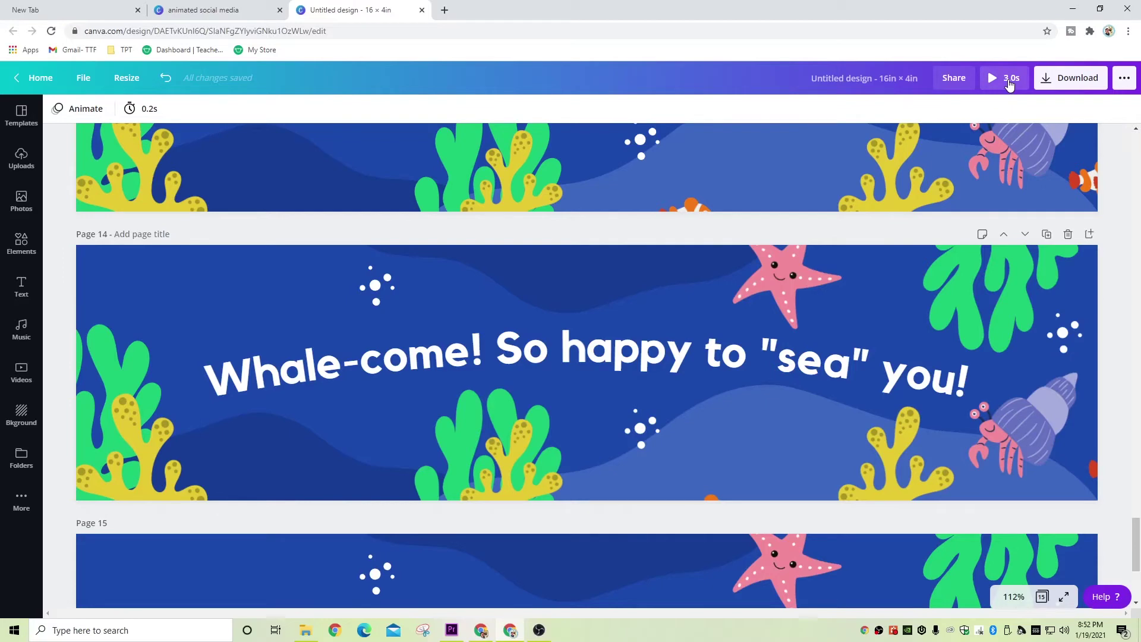
{"action": "left_click", "coordinate": [1009, 83]}
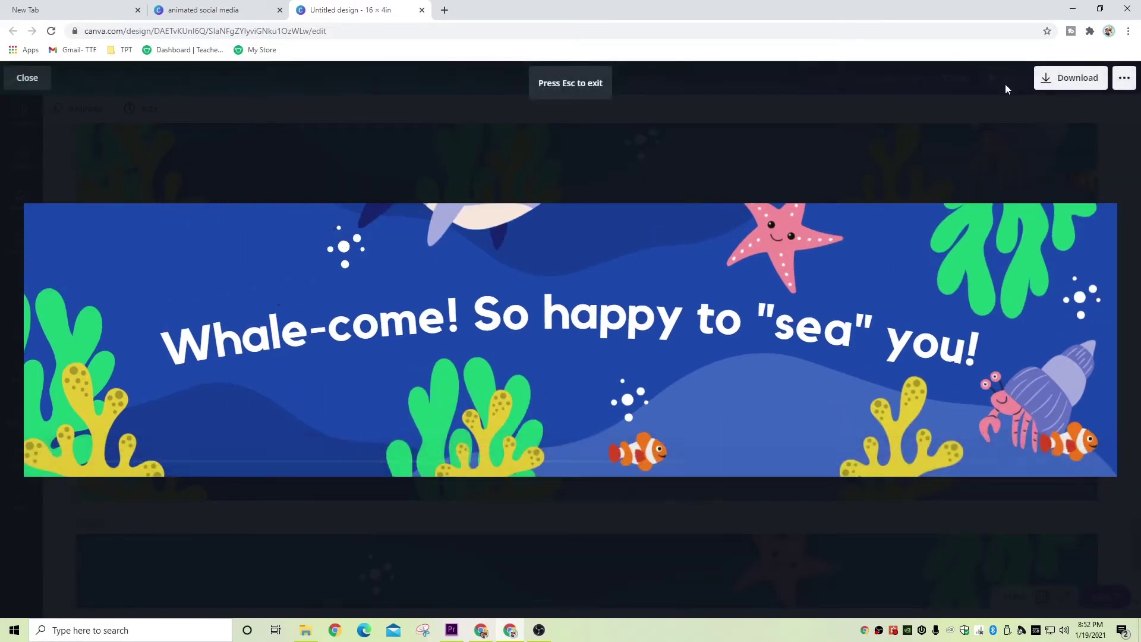
{"action": "left_click", "coordinate": [571, 340]}
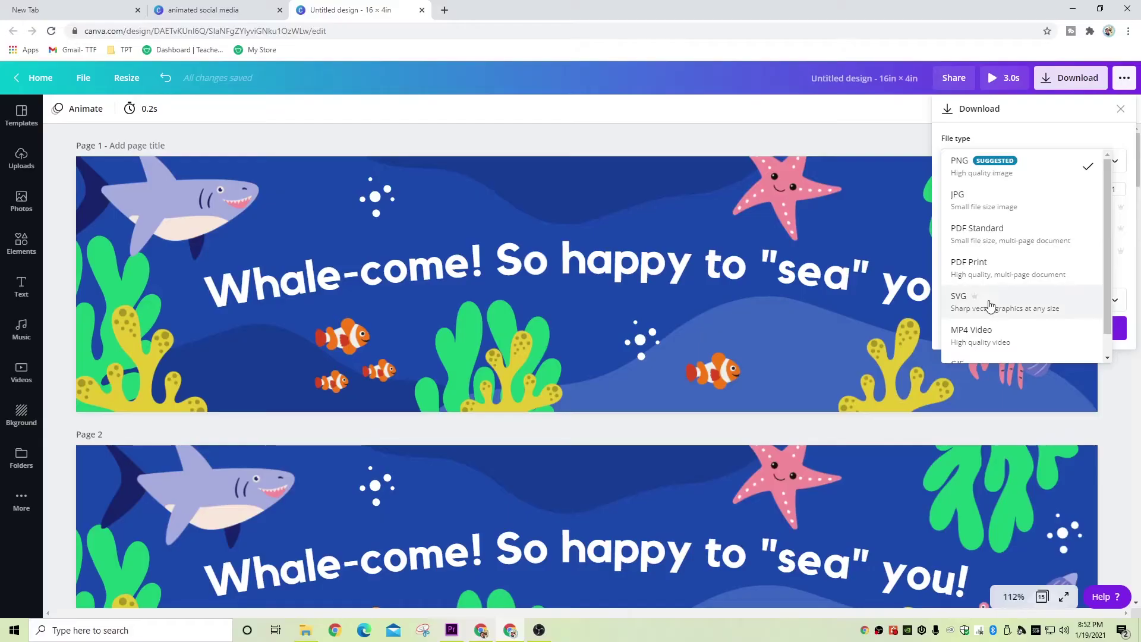
- Download all banner pages as an animated GIF file
{"action": "scroll", "coordinate": [989, 306], "scroll_direction": "down", "scroll_amount": 1}
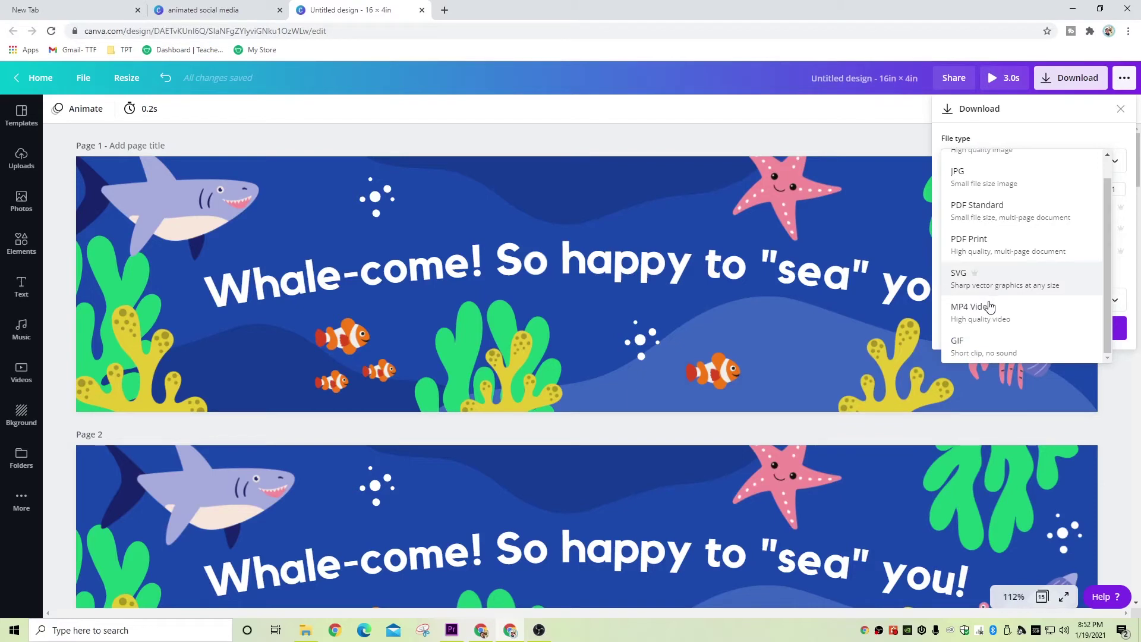
{"action": "left_click", "coordinate": [980, 353]}
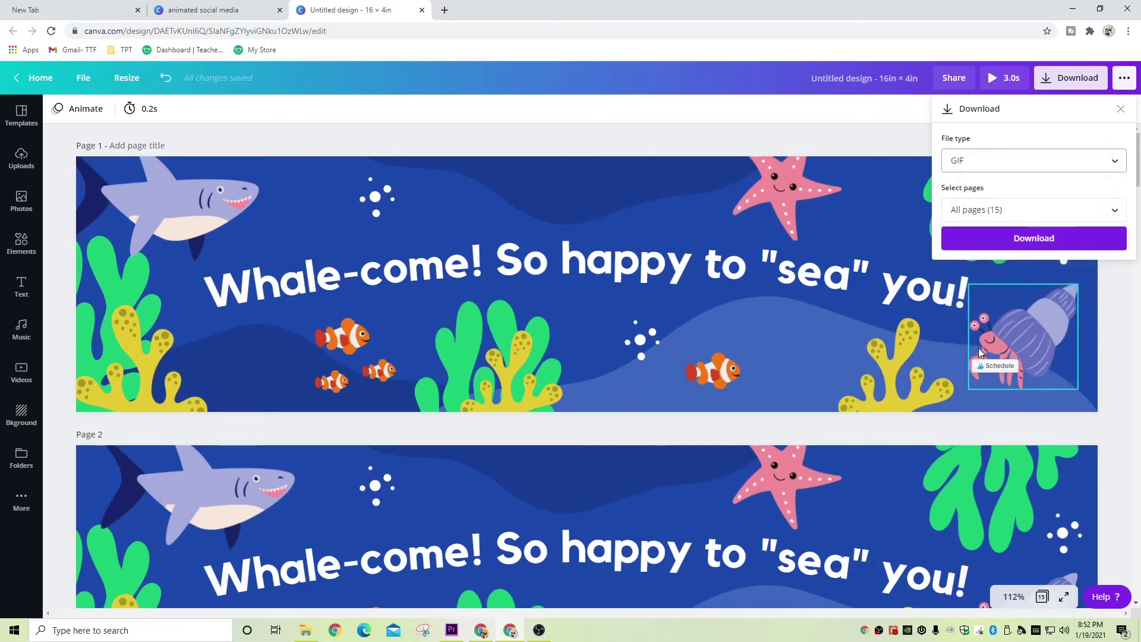
{"action": "left_click", "coordinate": [1033, 237]}
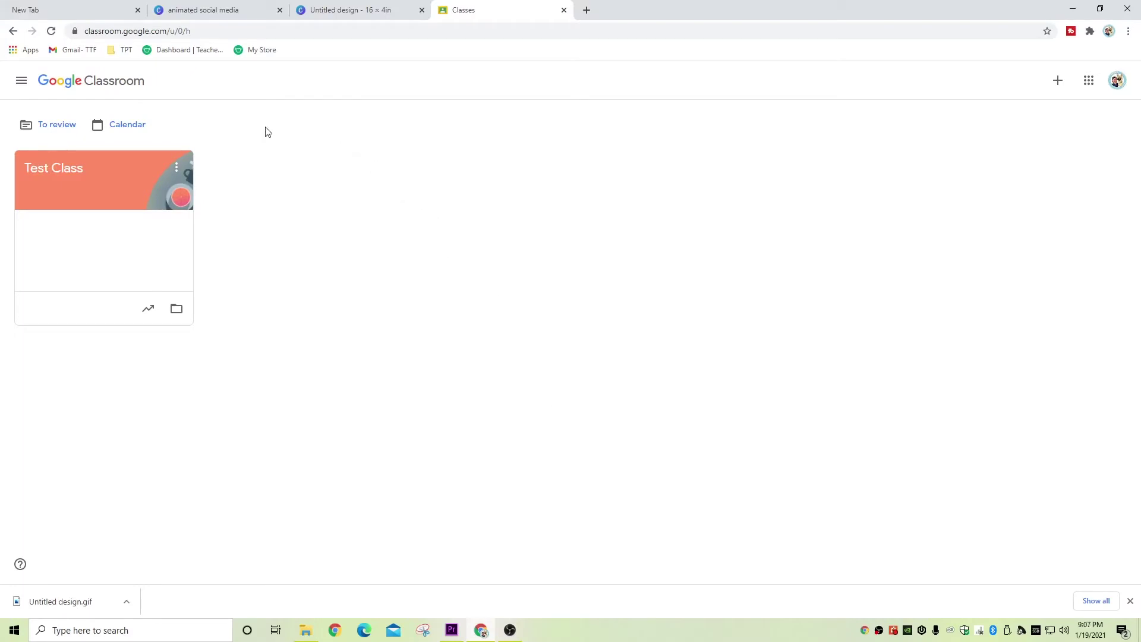
- Upload Untitled design.gif to Test Class, crop it to the full image, and apply it as the theme
{"action": "left_click", "coordinate": [69, 172]}
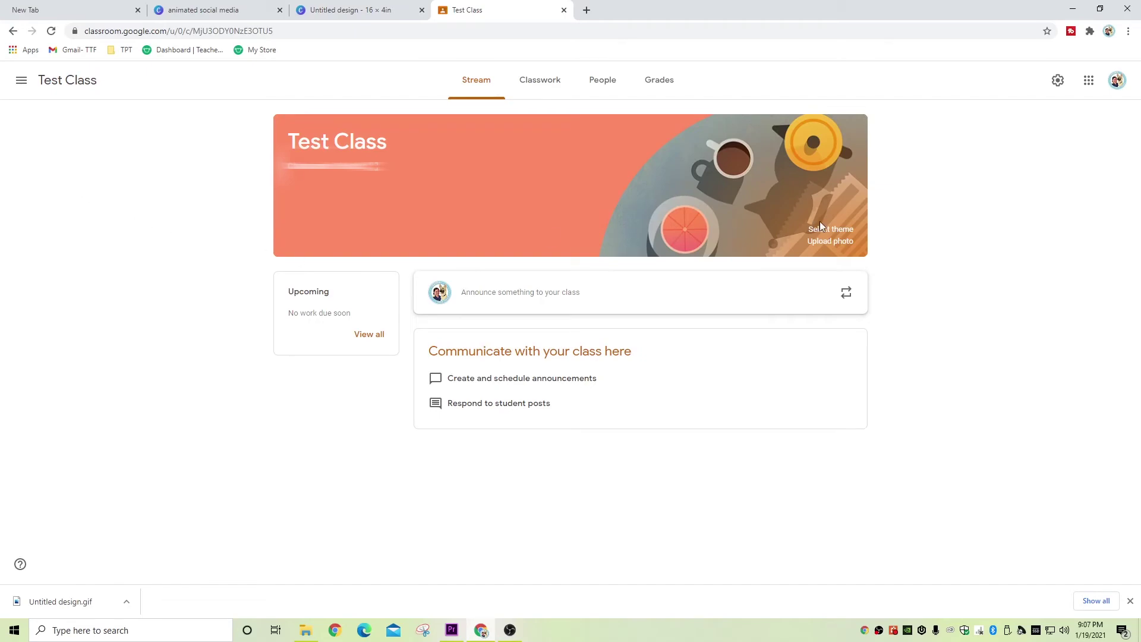
{"action": "left_click", "coordinate": [820, 240]}
{"action": "left_click", "coordinate": [573, 390]}
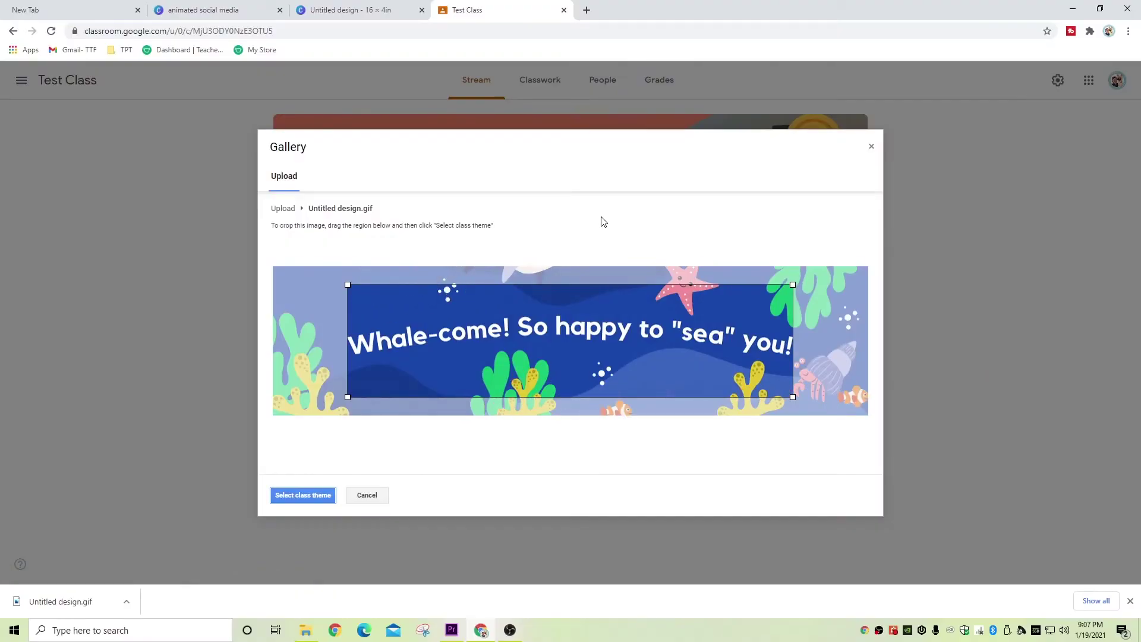
{"action": "left_click_drag", "start_coordinate": [680, 365], "coordinate": [606, 347]}
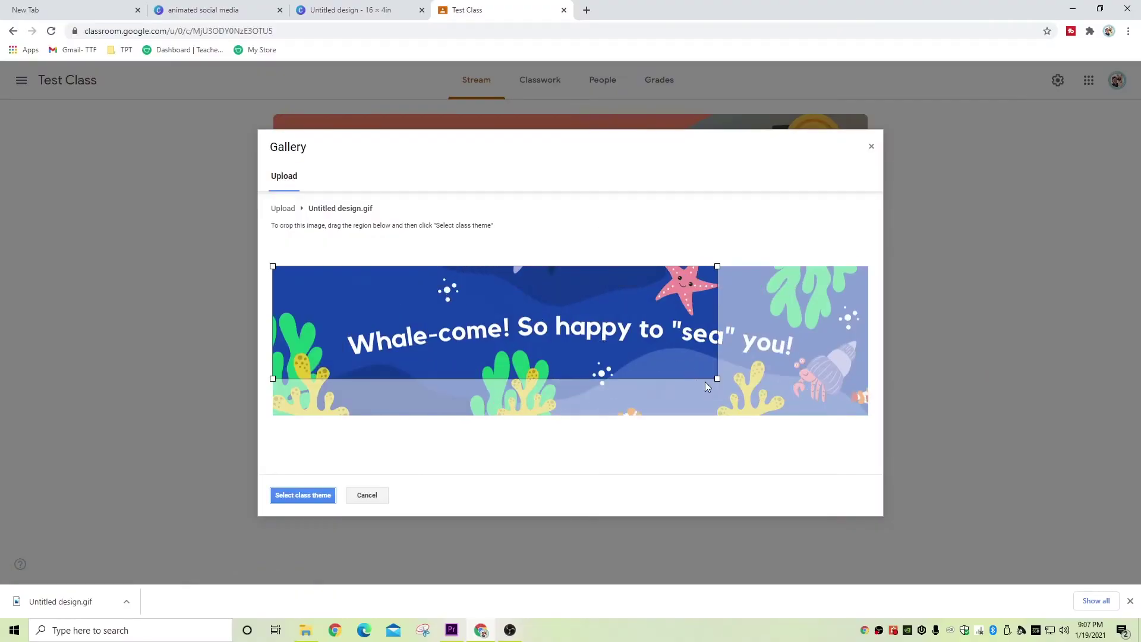
{"action": "left_click_drag", "start_coordinate": [706, 382], "coordinate": [707, 449]}
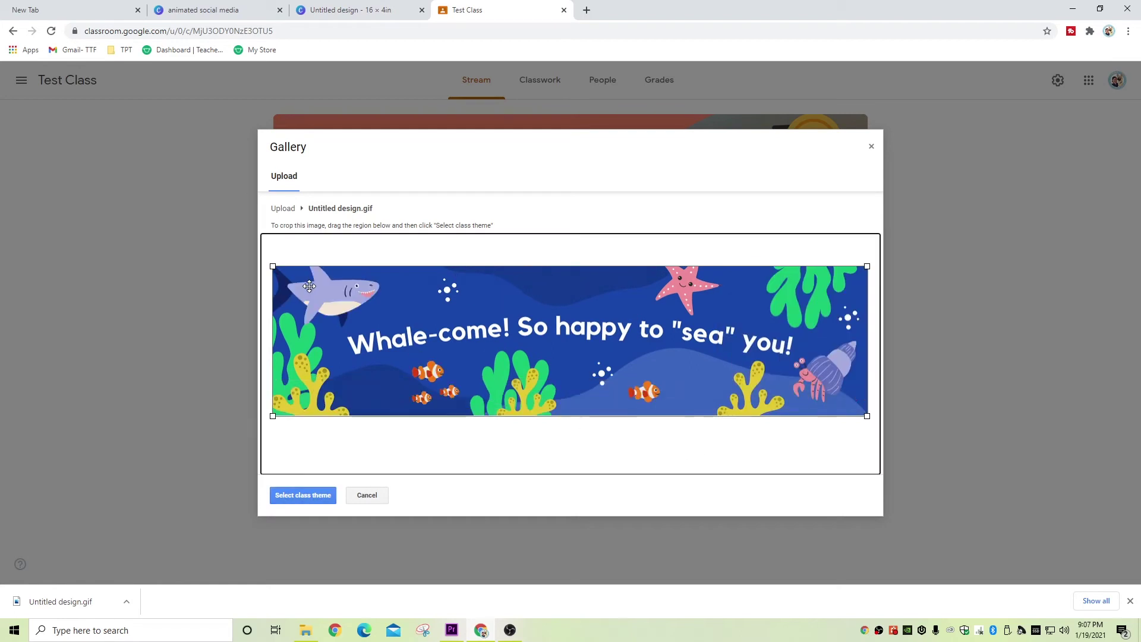
{"action": "left_click", "coordinate": [301, 493]}
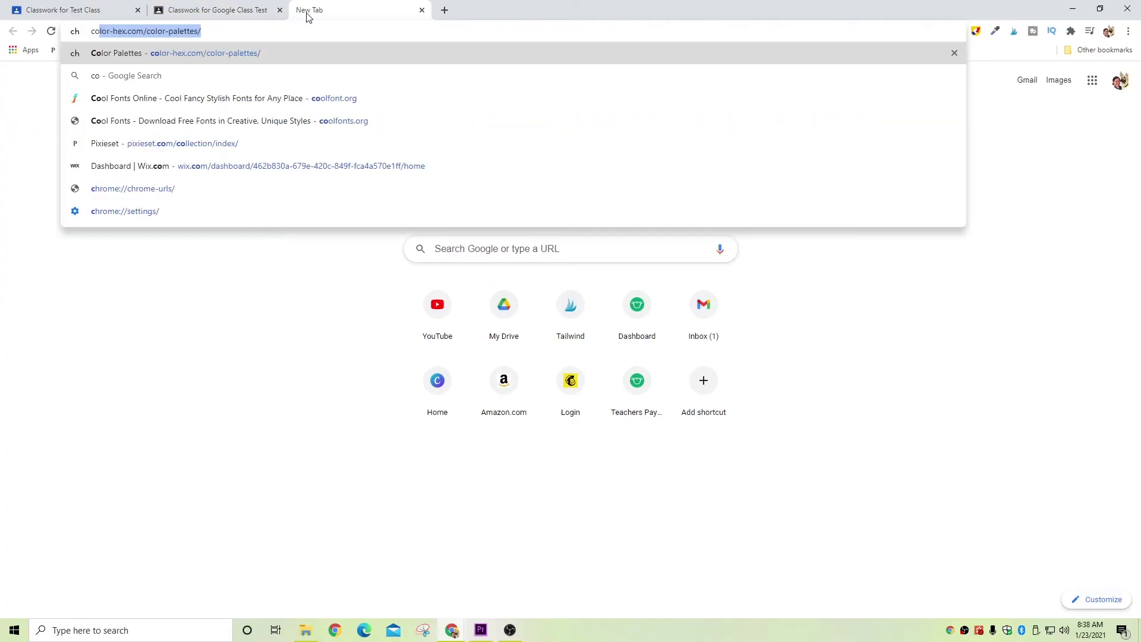
- On coolfont.org, preview 'science' and copy its Black square font version
{"action": "type", "text": "olfont."}
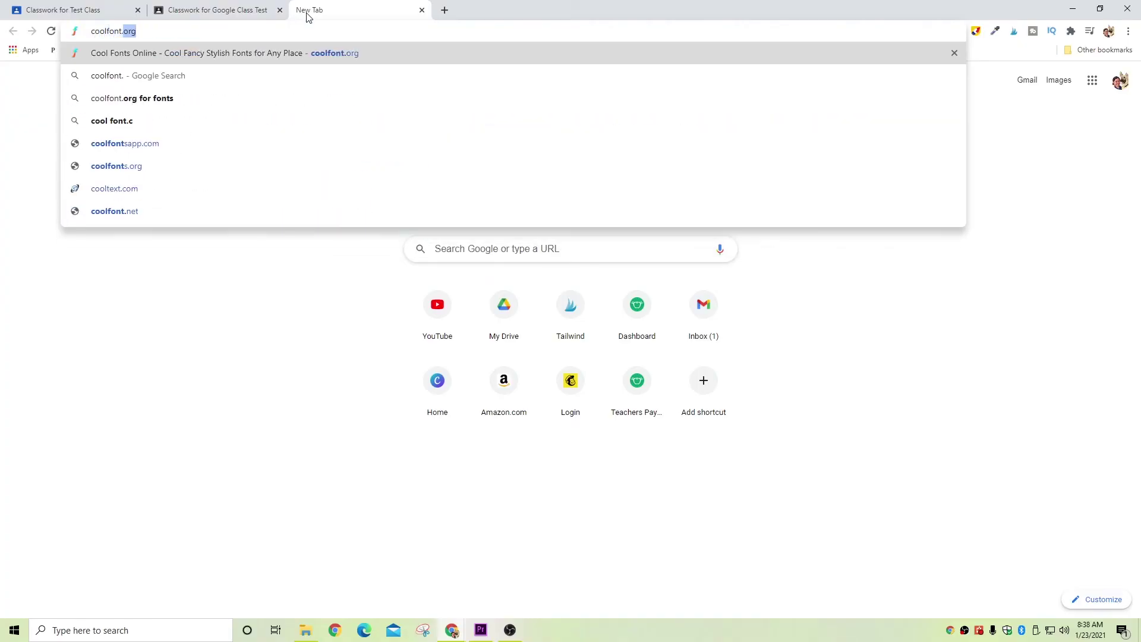
{"action": "key", "text": "Return"}
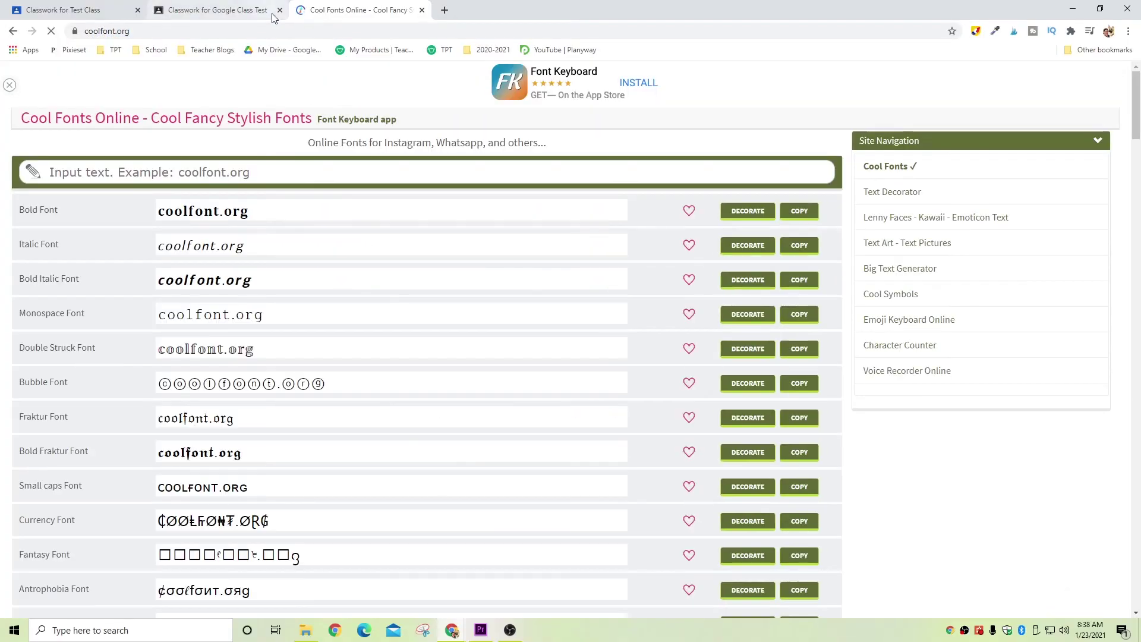
{"action": "left_click", "coordinate": [696, 170]}
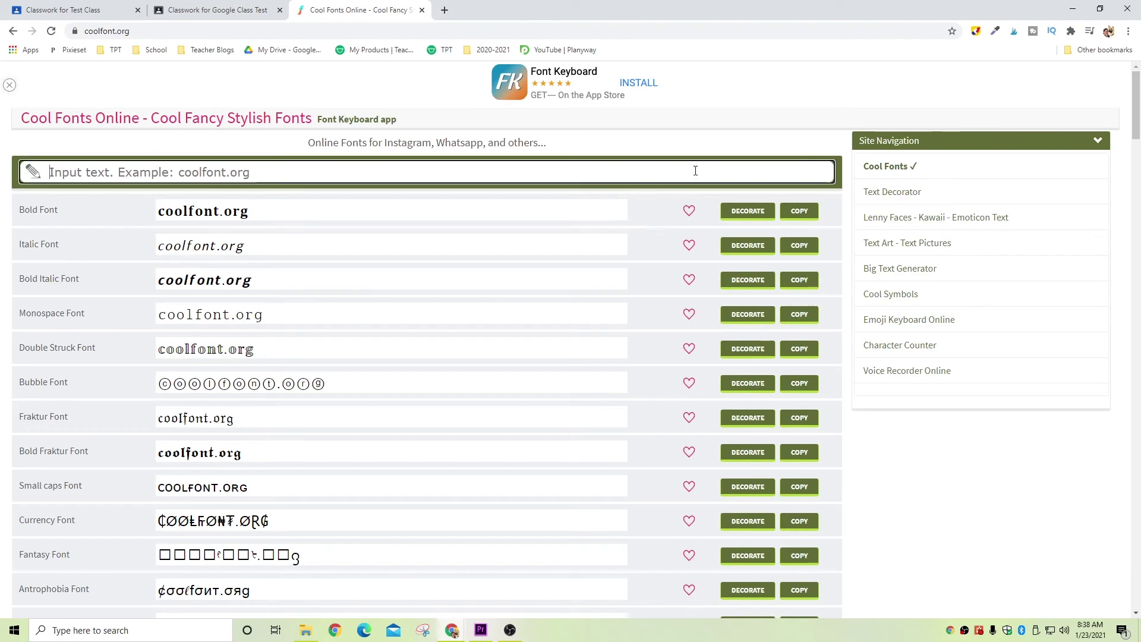
{"action": "type", "text": "science"}
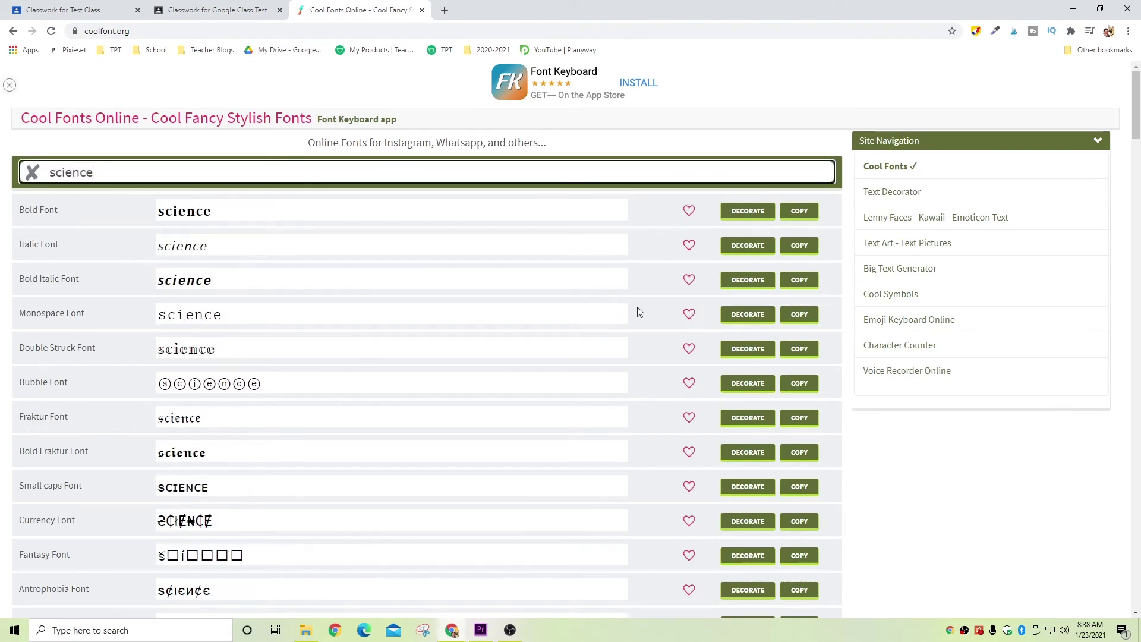
{"action": "scroll", "coordinate": [637, 308], "scroll_direction": "down", "scroll_amount": 6}
{"action": "scroll", "coordinate": [637, 308], "scroll_direction": "down", "scroll_amount": 2}
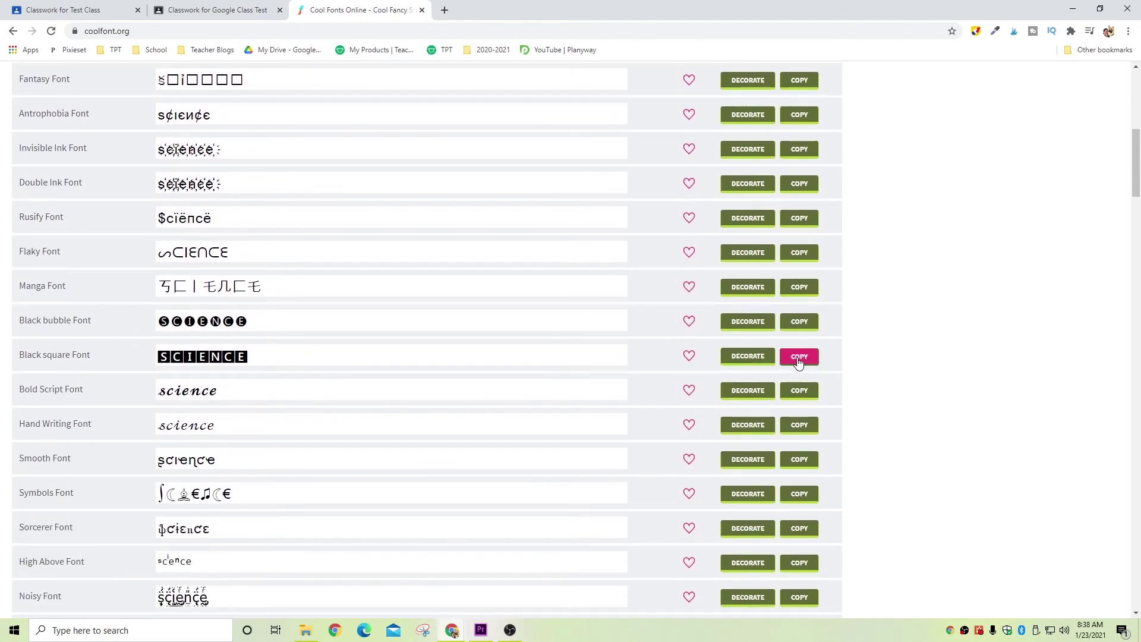
{"action": "left_click", "coordinate": [798, 358]}
{"action": "left_click", "coordinate": [221, 9]}
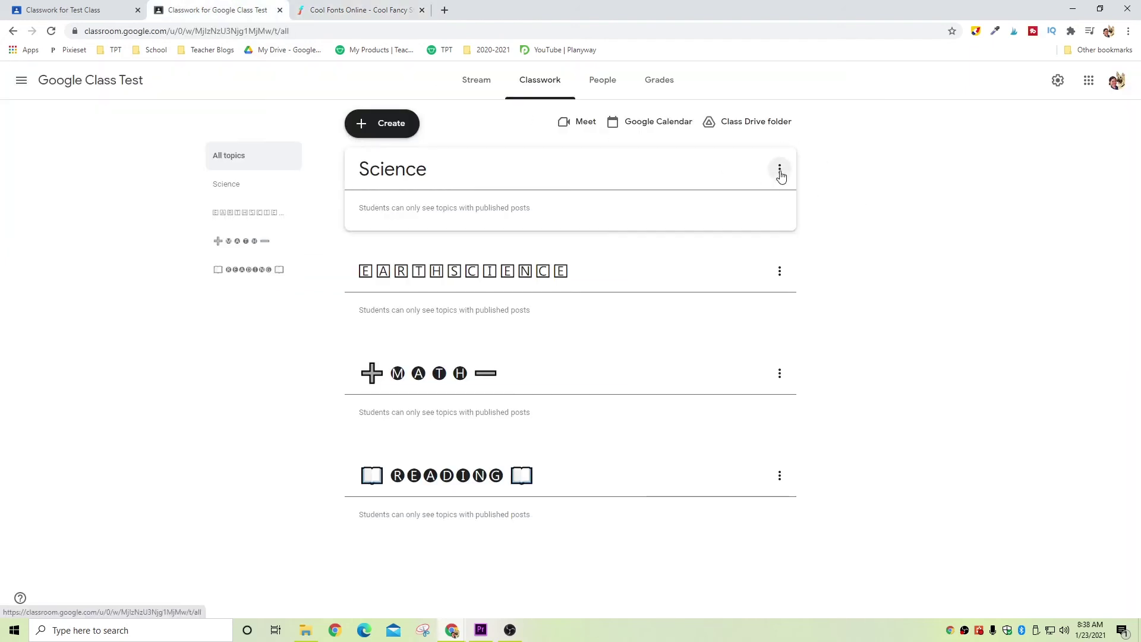
- Rename the Science topic to the pasted black-square SCIENCE lettering, then return to the font site
{"action": "left_click", "coordinate": [779, 169]}
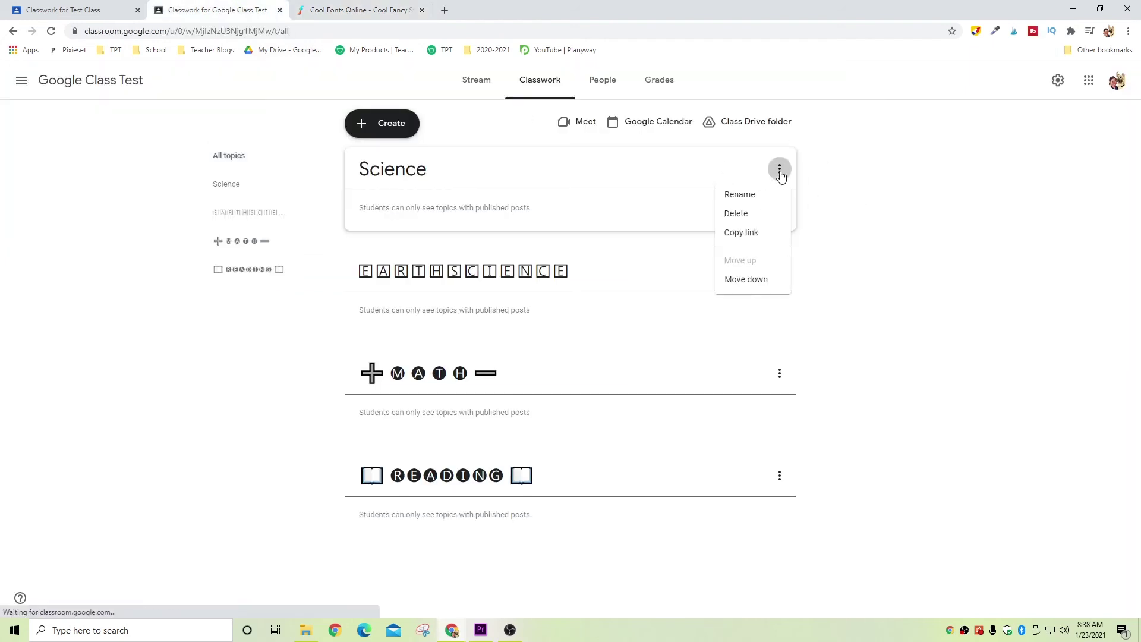
{"action": "left_click", "coordinate": [764, 201]}
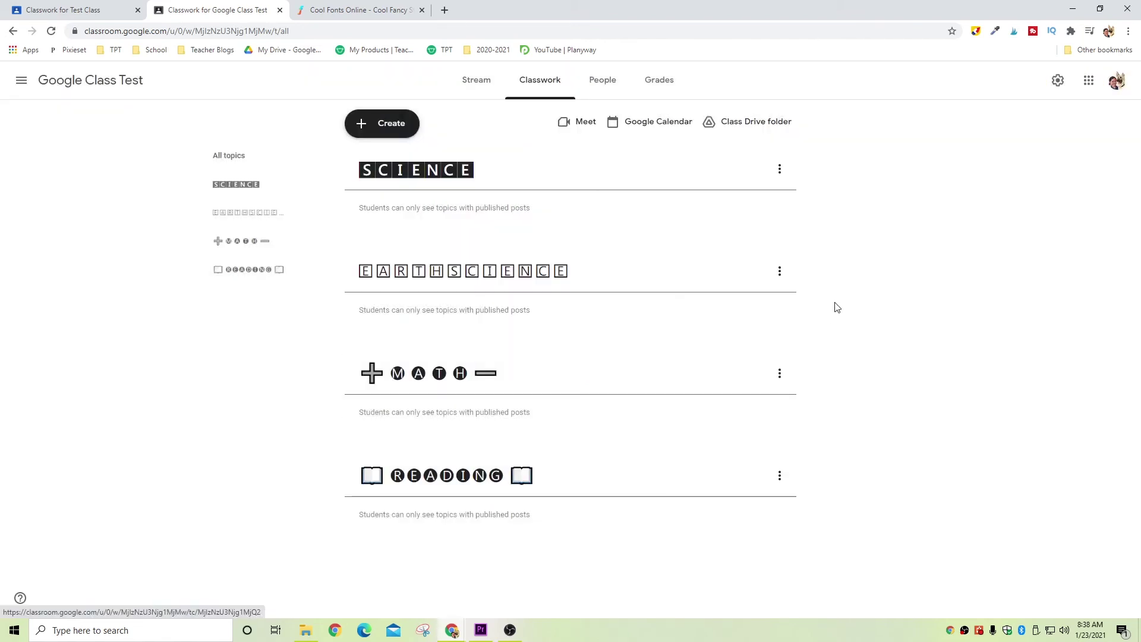
{"action": "left_click", "coordinate": [373, 17]}
- Copy a lightbulb emoji from the coolsymbol.com emoji keyboard's 'science' search
{"action": "scroll", "coordinate": [837, 270], "scroll_direction": "up", "scroll_amount": 4}
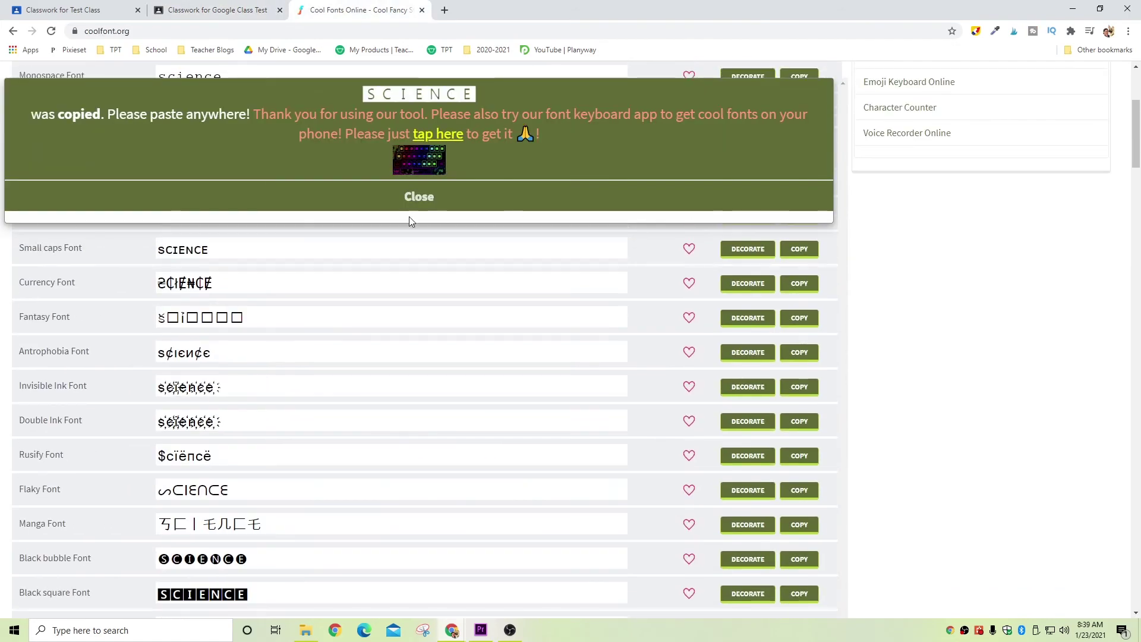
{"action": "left_click", "coordinate": [416, 208]}
{"action": "scroll", "coordinate": [1000, 270], "scroll_direction": "up", "scroll_amount": 5}
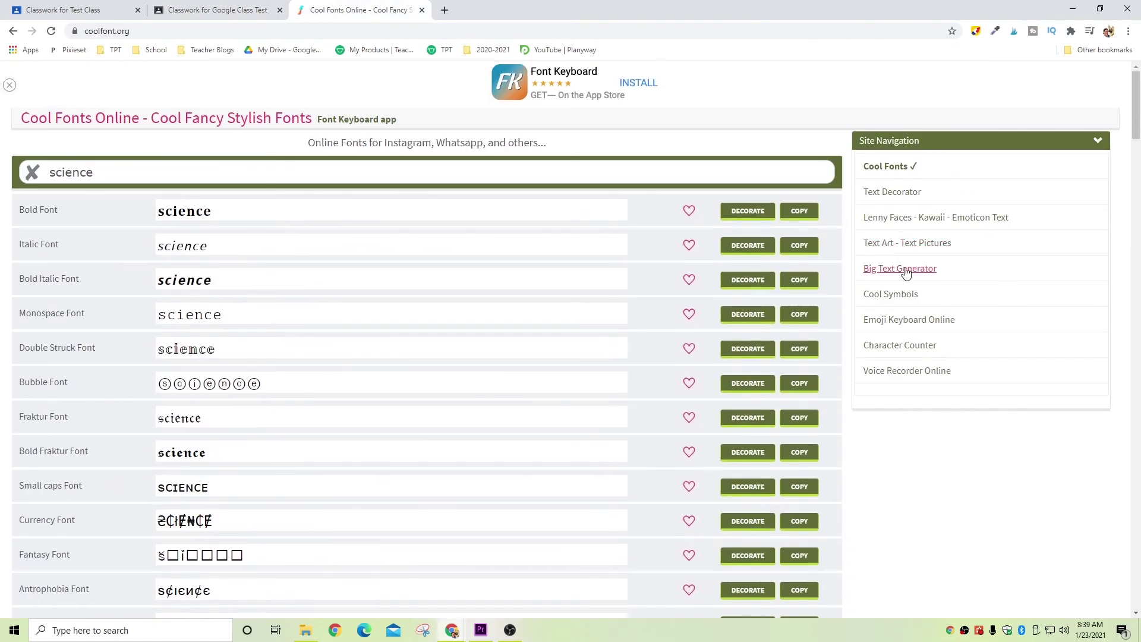
{"action": "left_click", "coordinate": [898, 322]}
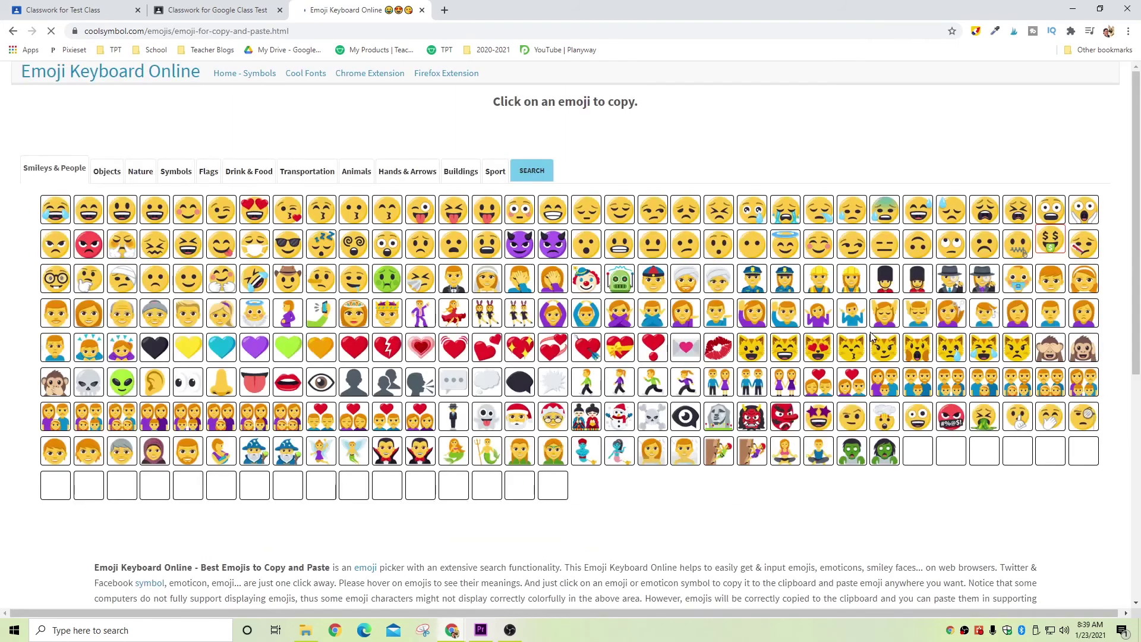
{"action": "left_click", "coordinate": [535, 174]}
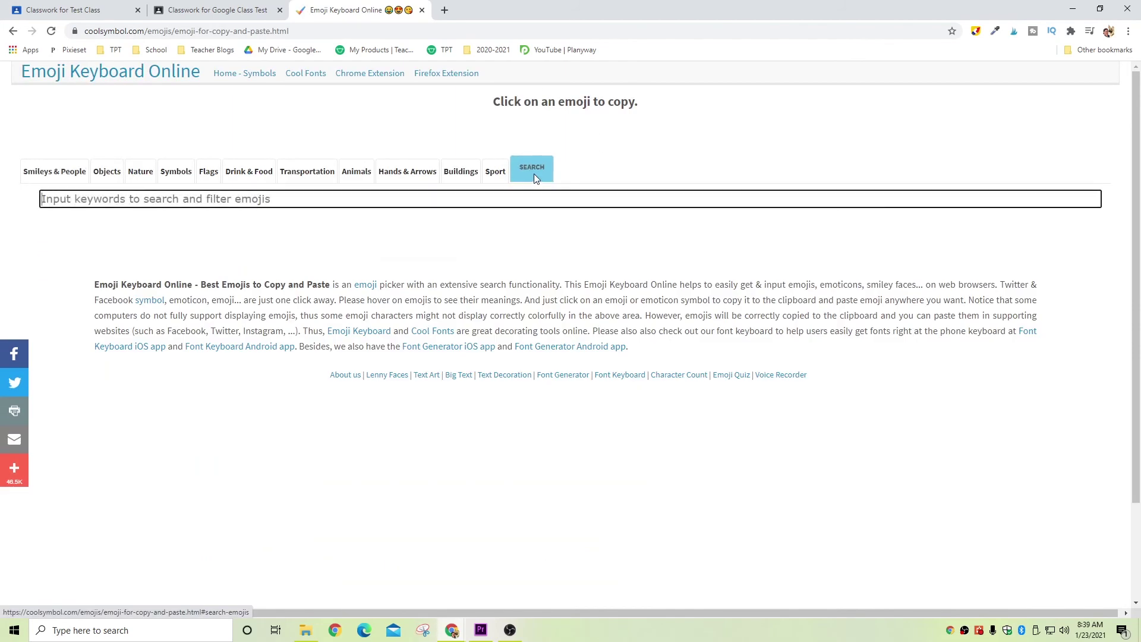
{"action": "type", "text": "science"}
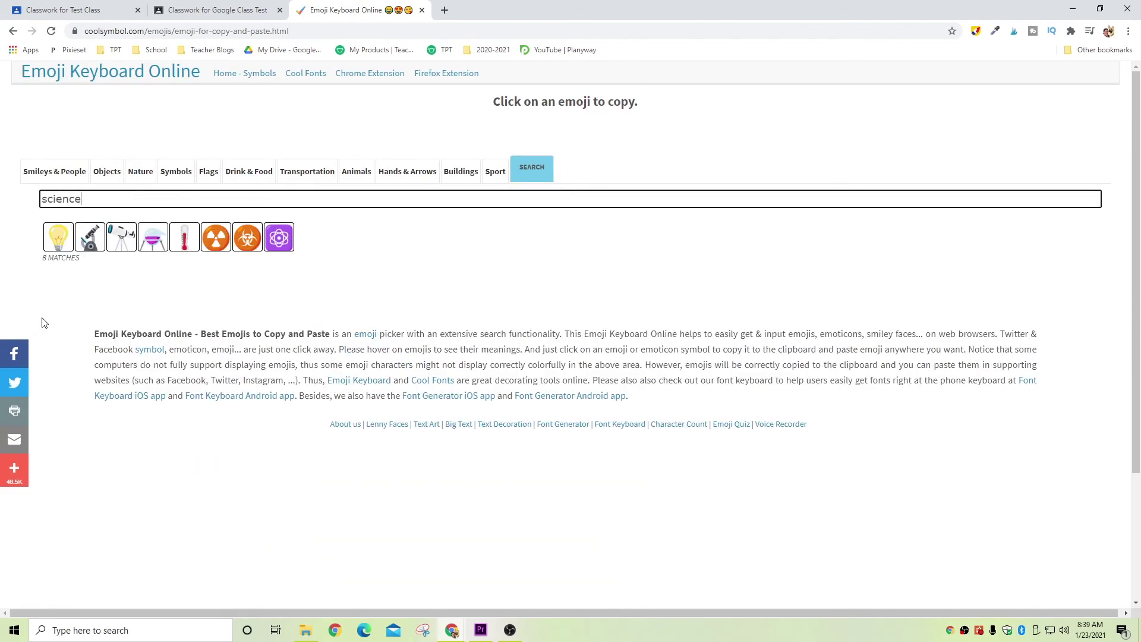
{"action": "left_click", "coordinate": [58, 243]}
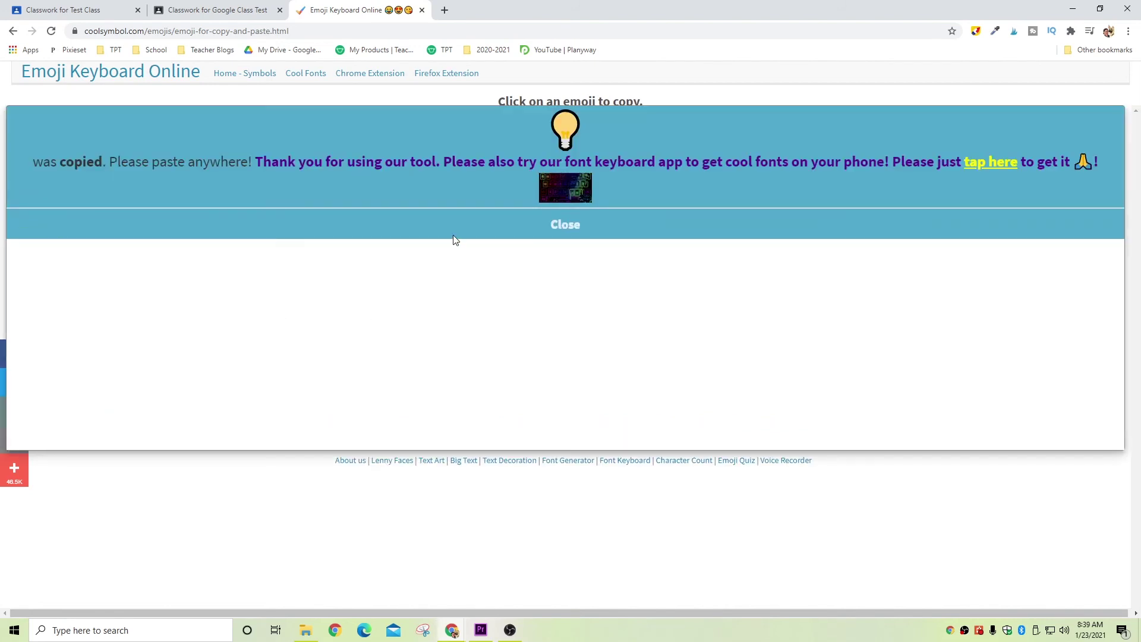
- Open the Rename dialog for the SCIENCE topic on the Classwork page
{"action": "left_click", "coordinate": [227, 6]}
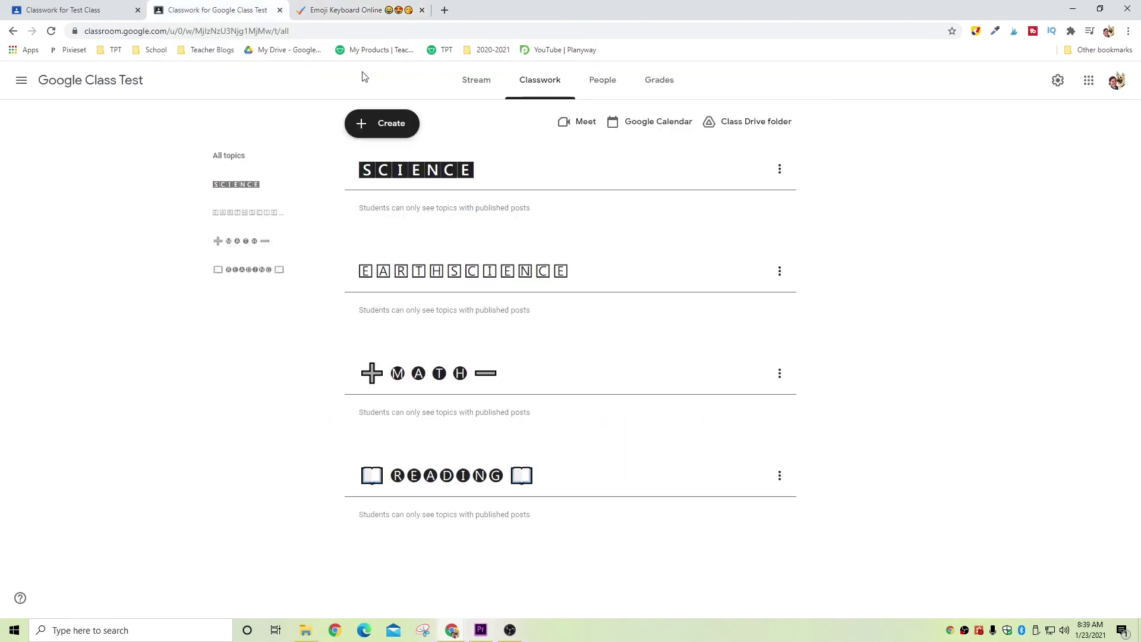
{"action": "left_click", "coordinate": [780, 171]}
{"action": "left_click", "coordinate": [742, 193]}
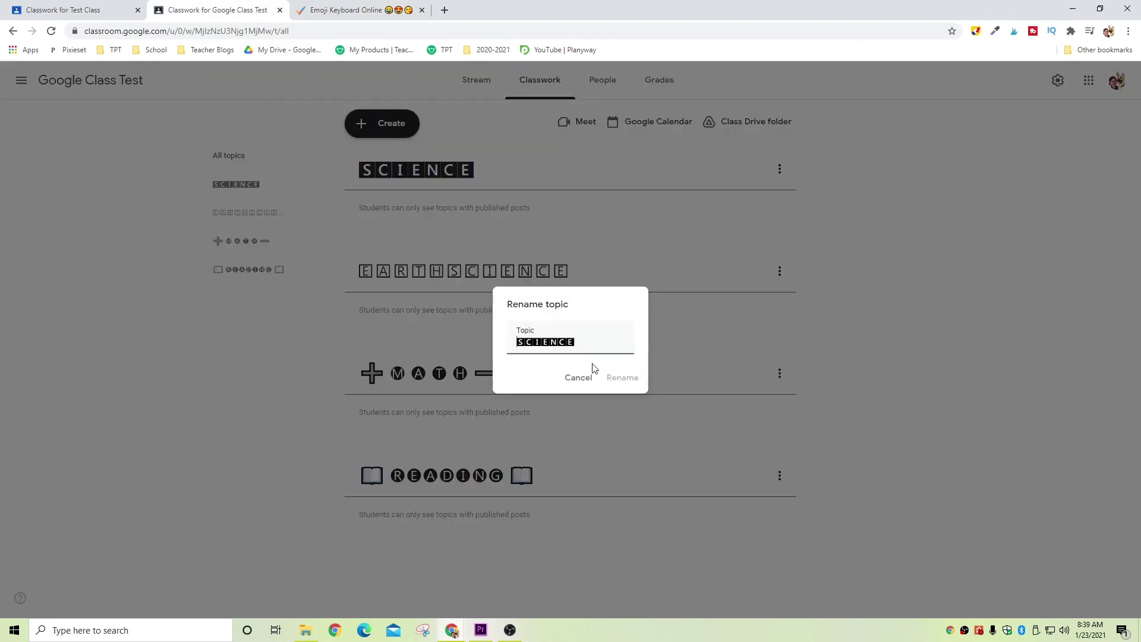